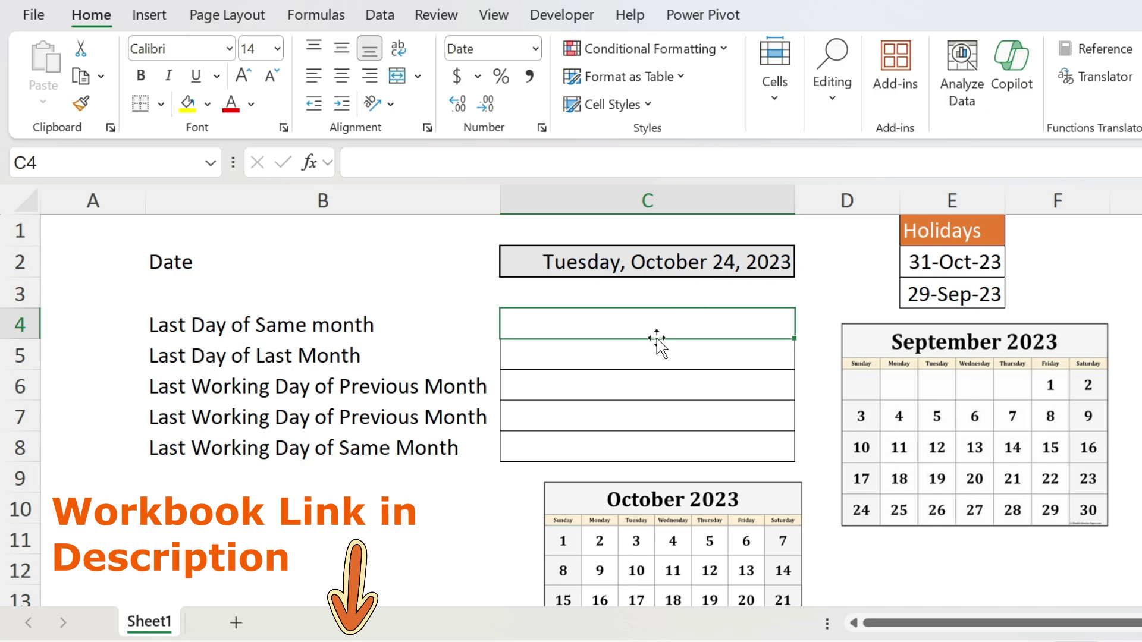
- Enter =EOMONTH(C2,0) in C4 so it shows the month end, 31-Oct-23
scroll(651, 396, "down", 2)
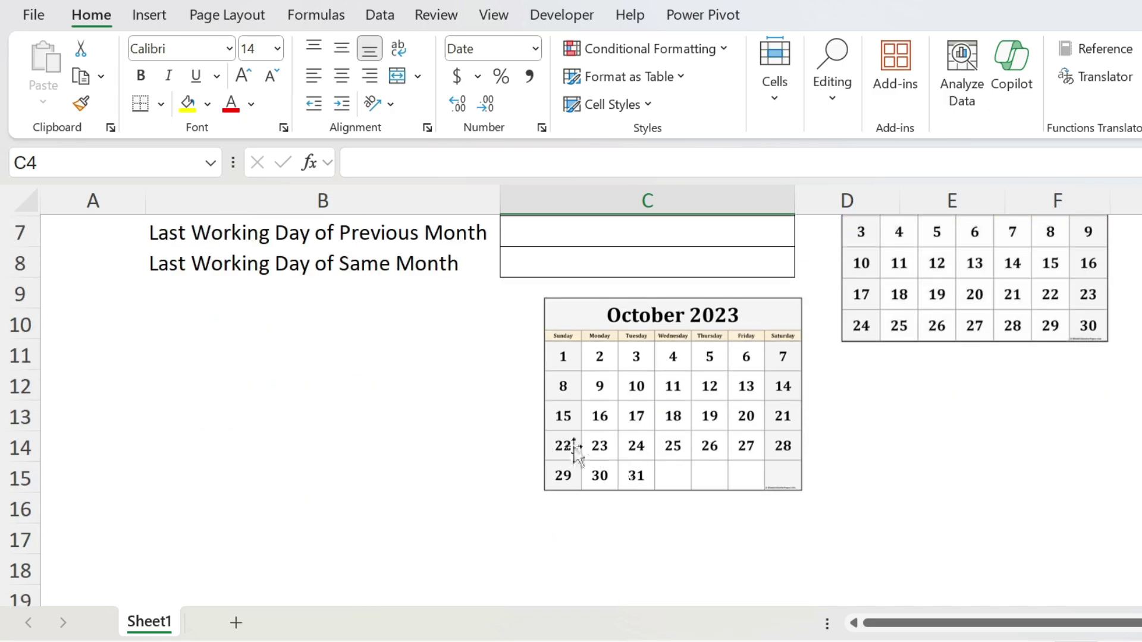
scroll(574, 449, "up", 2)
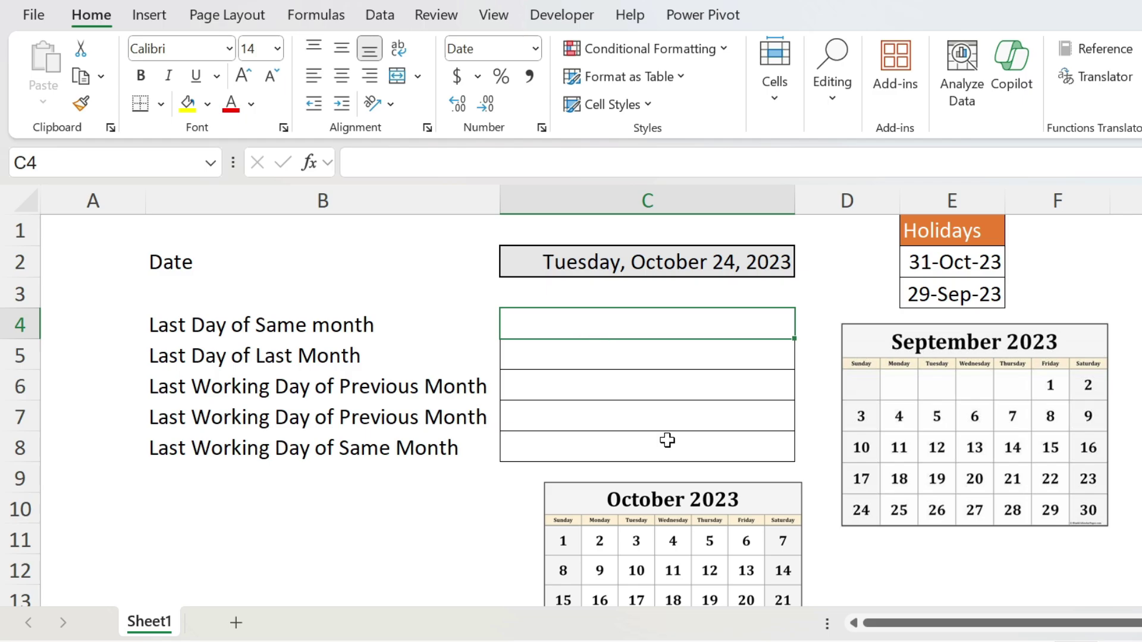
type("=")
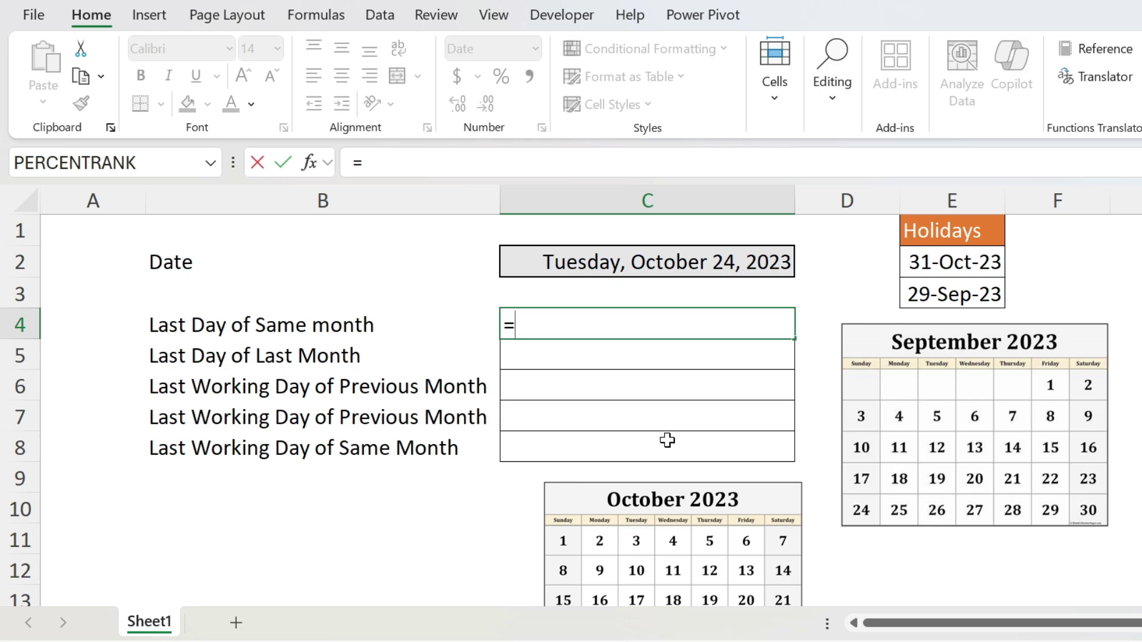
type("eom")
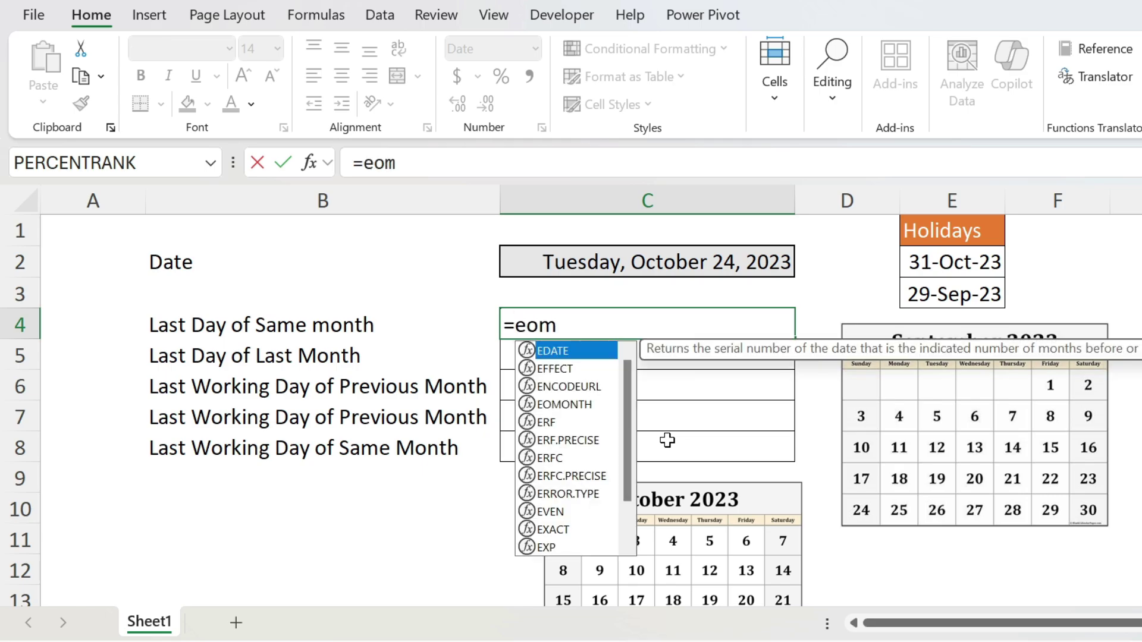
type("onth(")
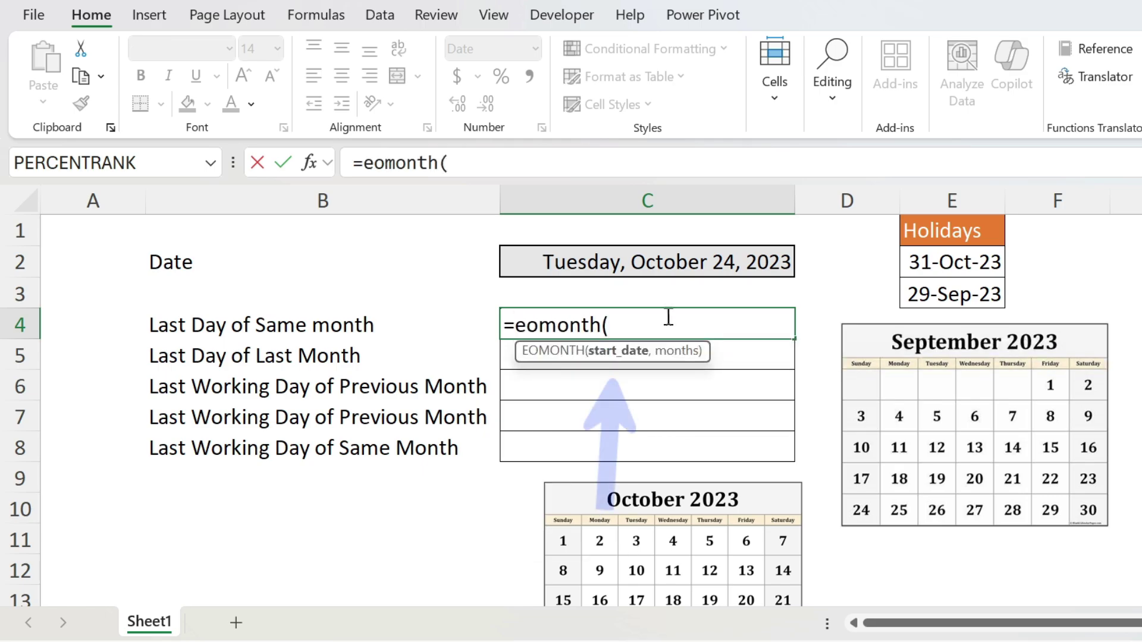
left_click(665, 257)
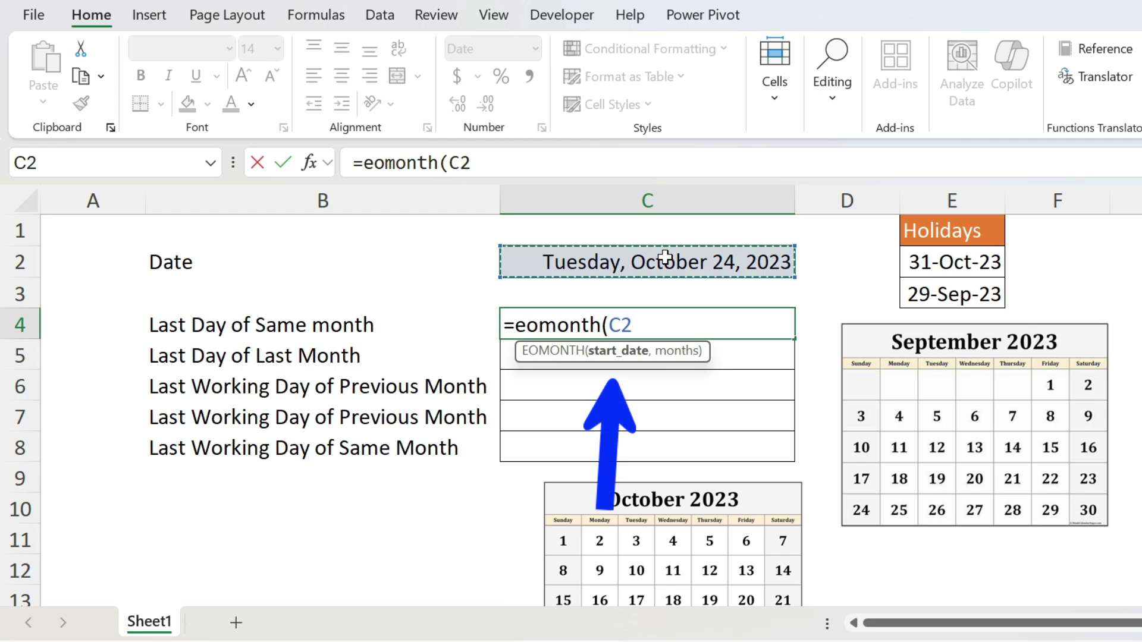
type(",")
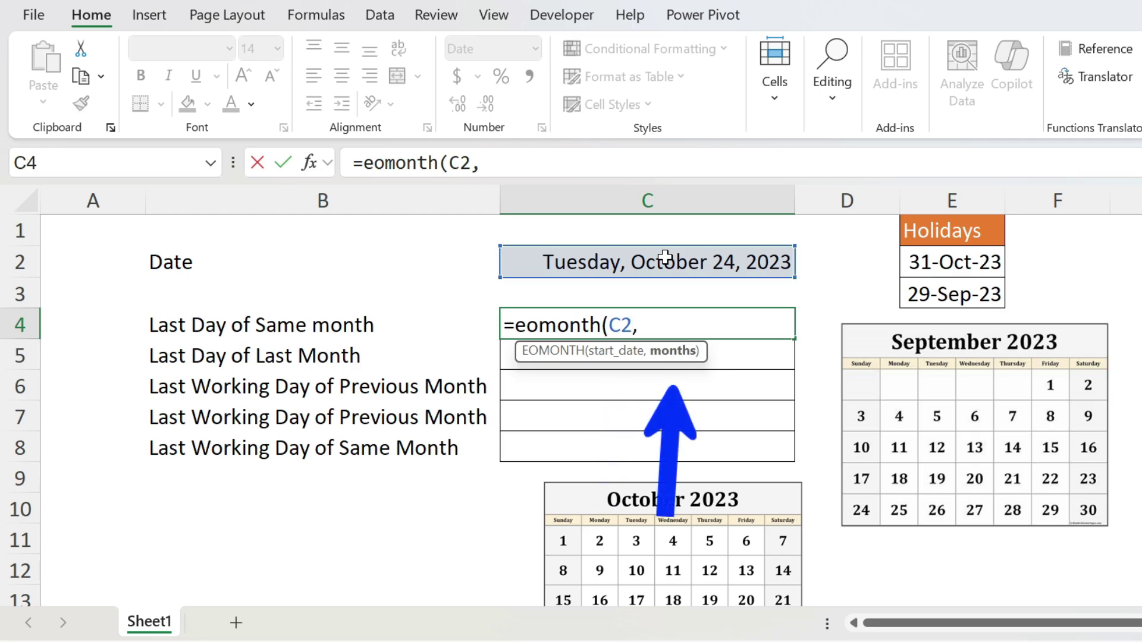
type("0)")
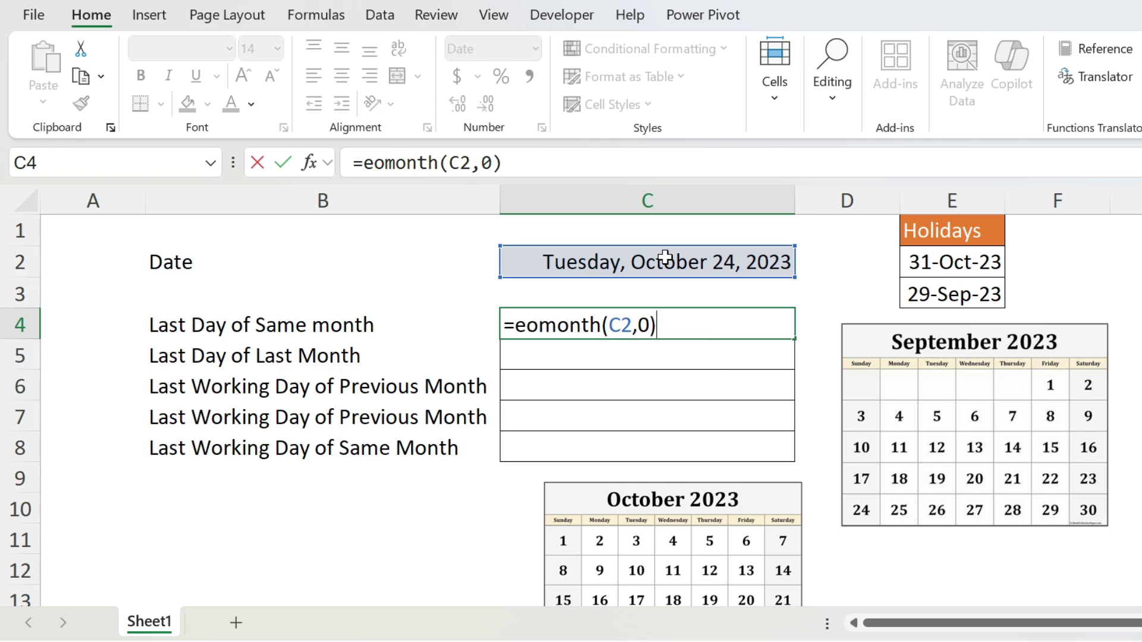
key("Return")
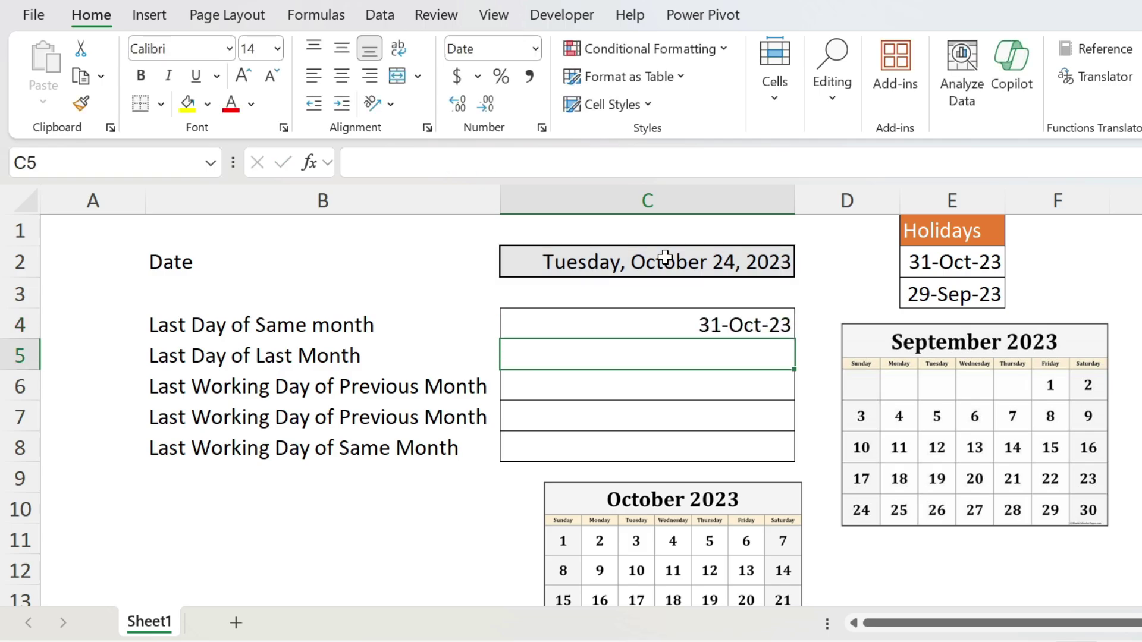
- Enter =EOMONTH(C2,-1) in C5, returning the previous month end 30-Sep-23
type("=eomonth")
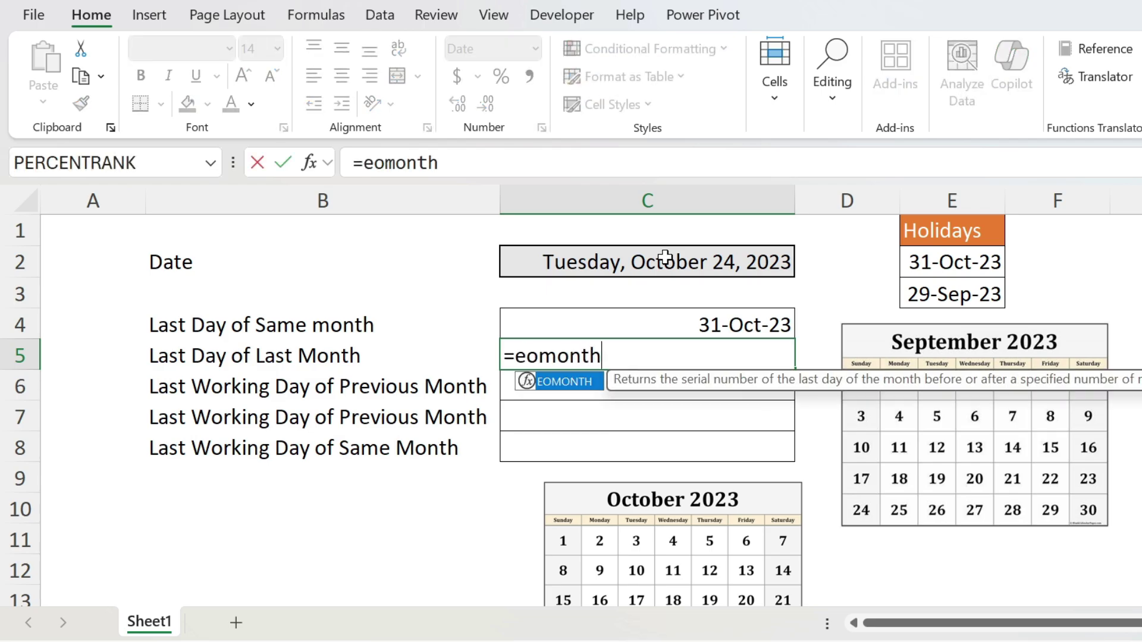
type("(")
left_click(647, 262)
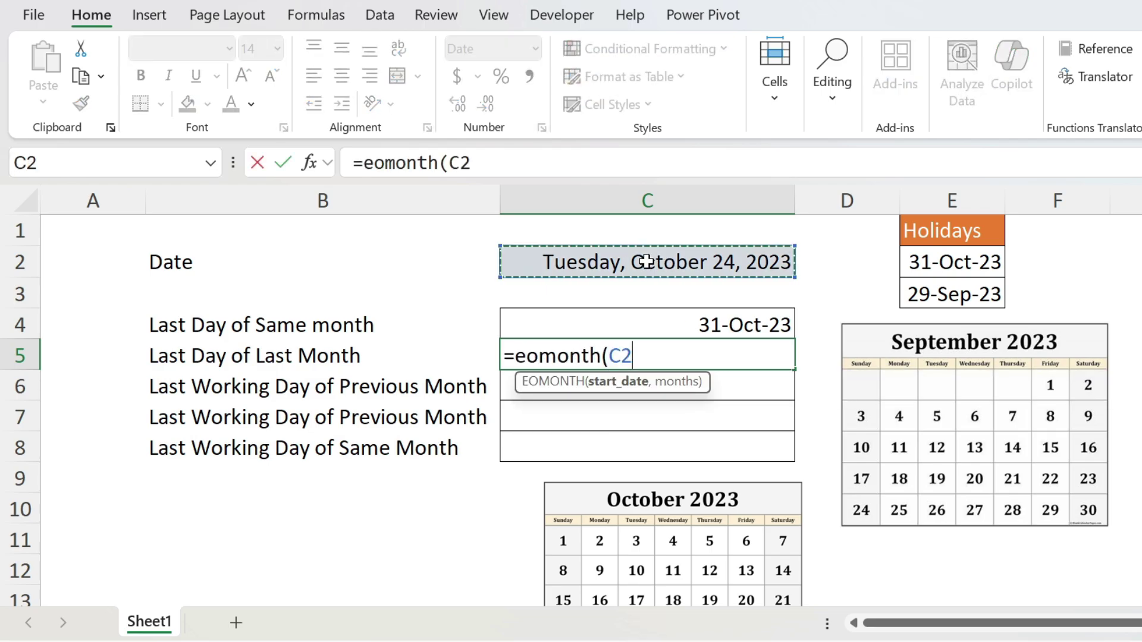
type(",")
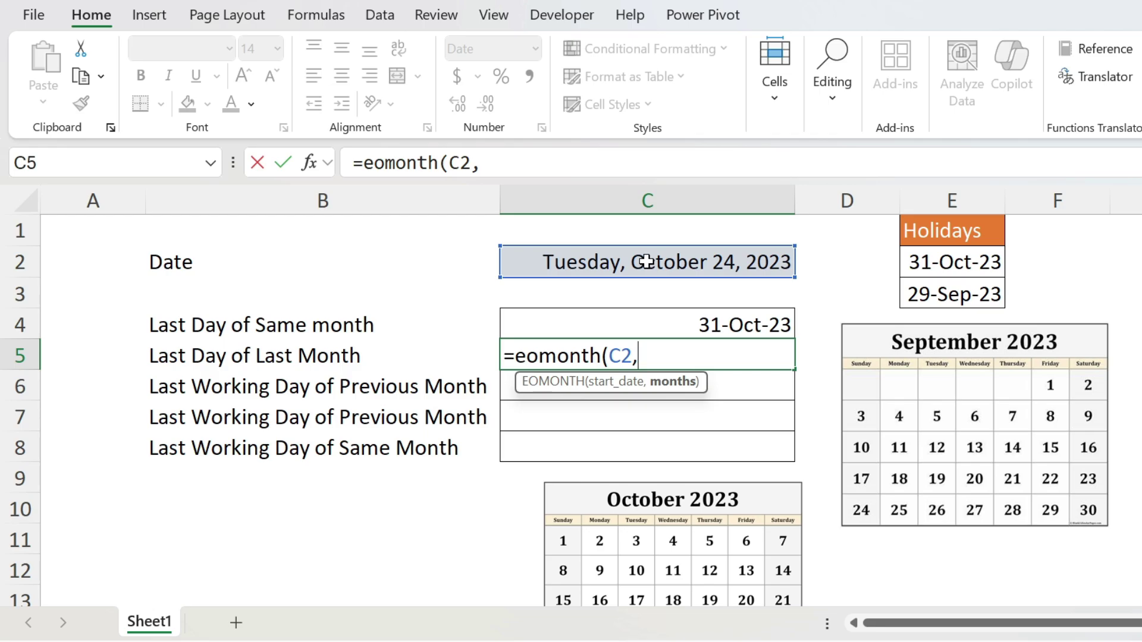
type("-1")
type(")")
key("Return")
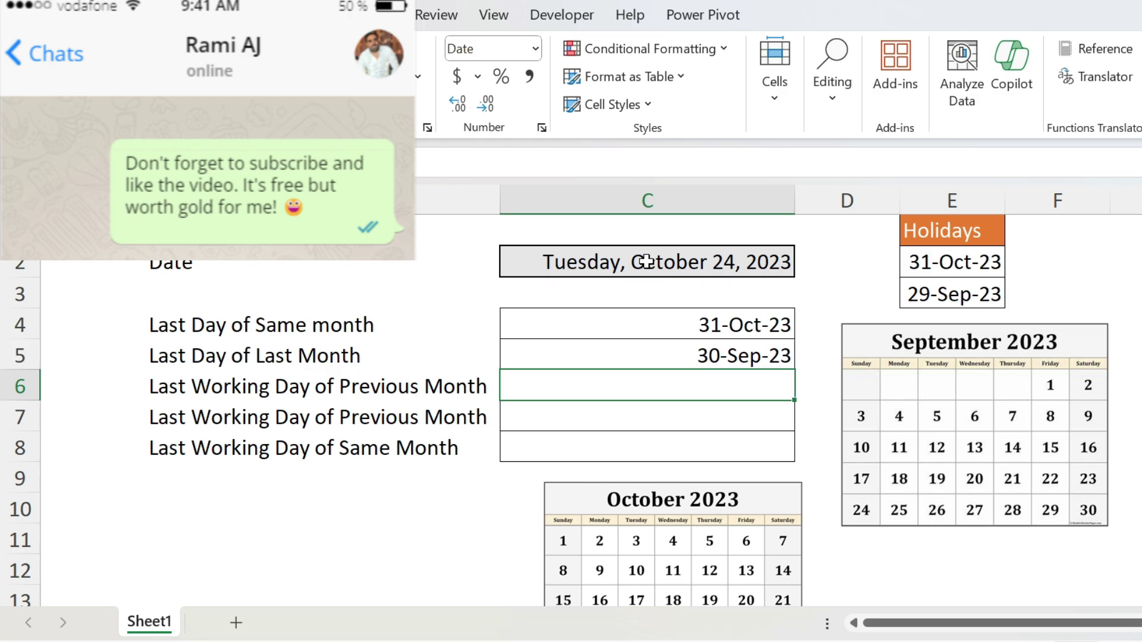
key("Up")
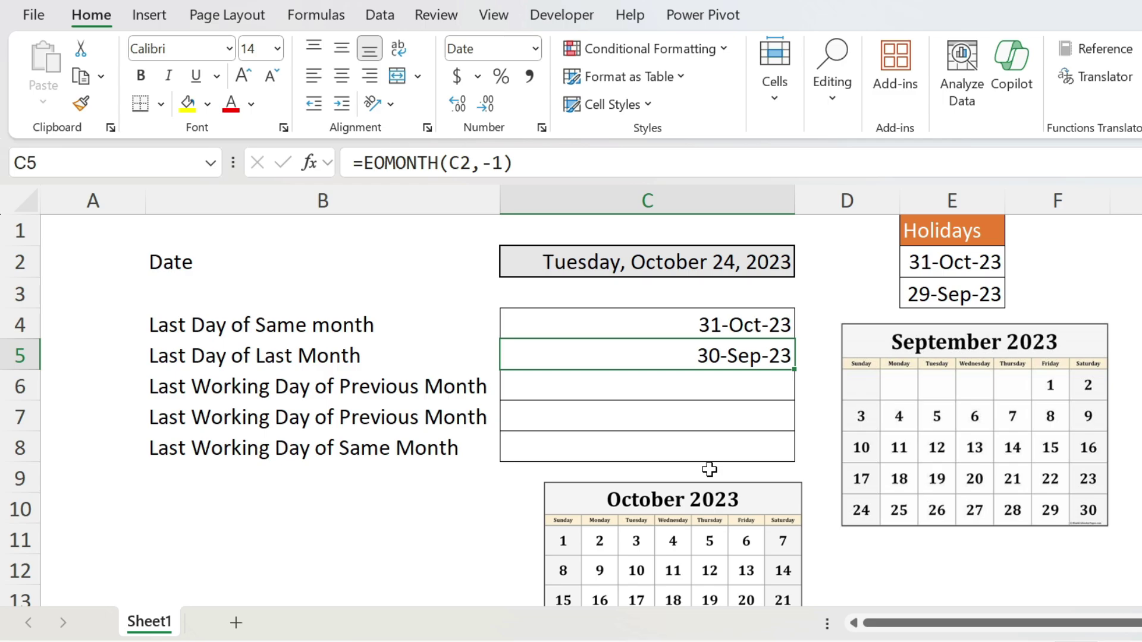
- Put =EOMONTH(C2,-1) in C6 so it shows 30-Sep-23
left_click(697, 391)
type("=e")
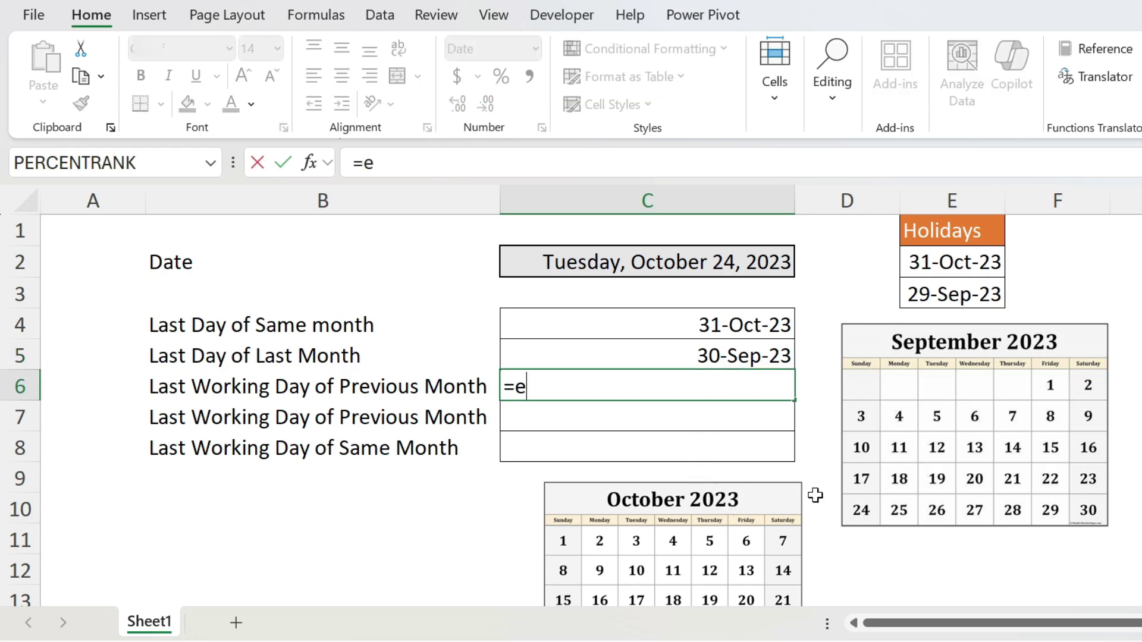
type("omonth(")
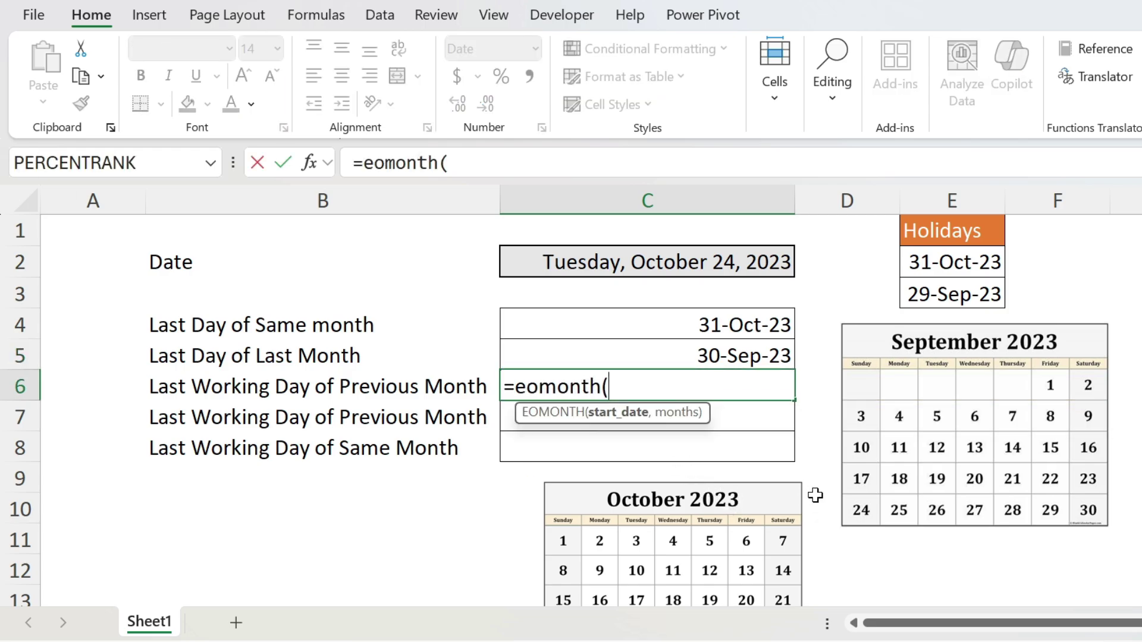
left_click(715, 266)
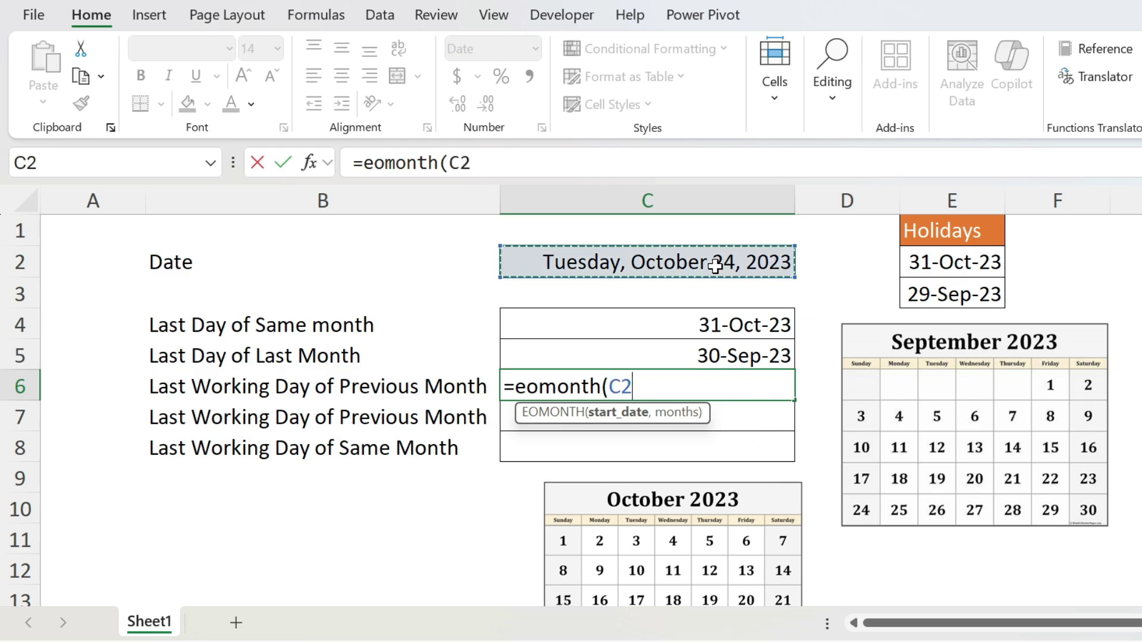
type(",")
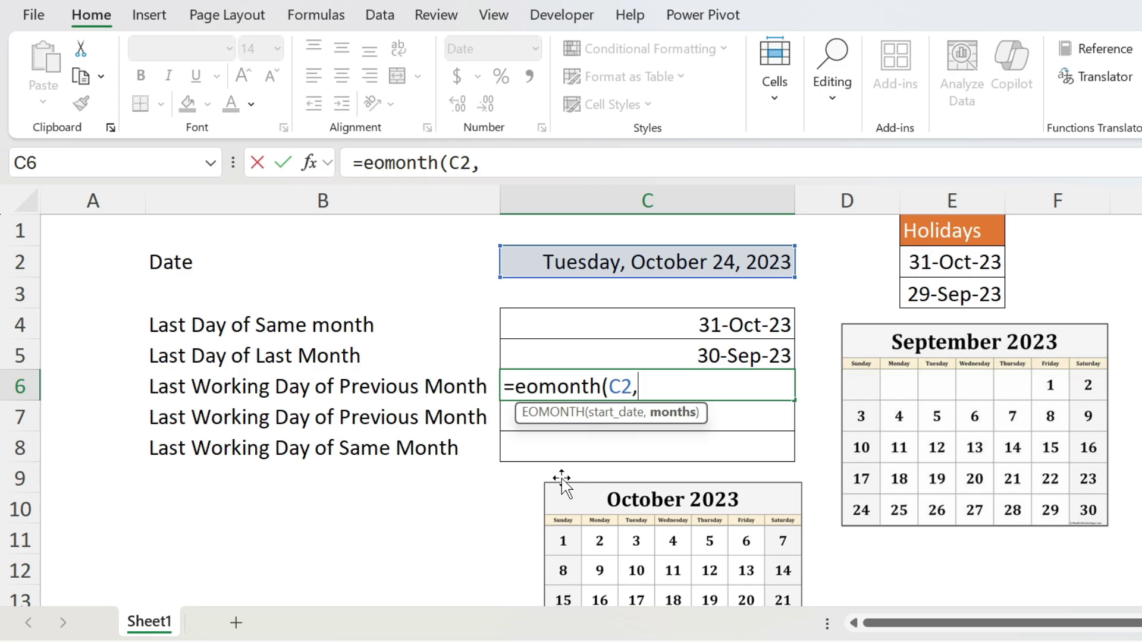
type("-1)")
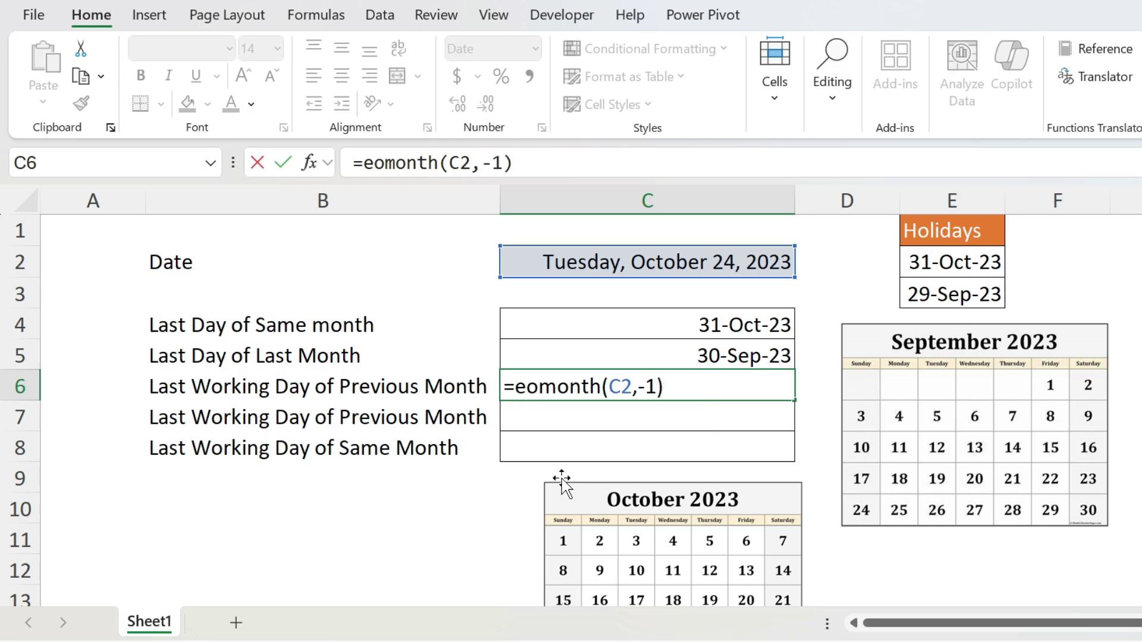
key("Return")
key("Up")
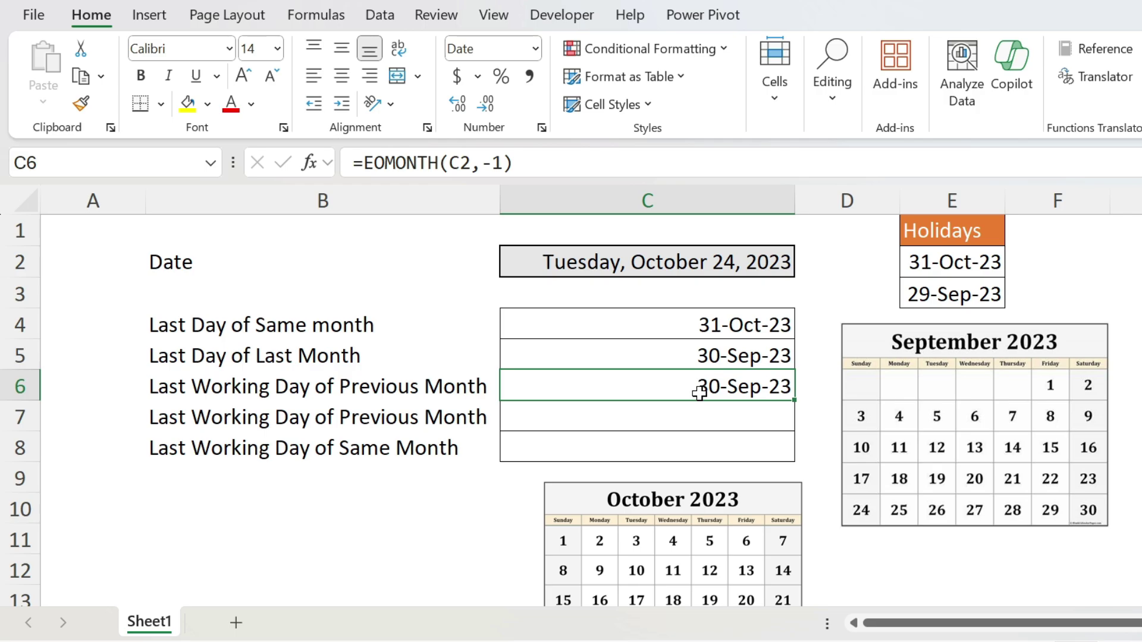
- Build a scratch formula in C3 adding days to C6, changing =C6+1 to =C6+2
left_click(721, 301)
type("=")
key("Down")
key("Down")
key("Down")
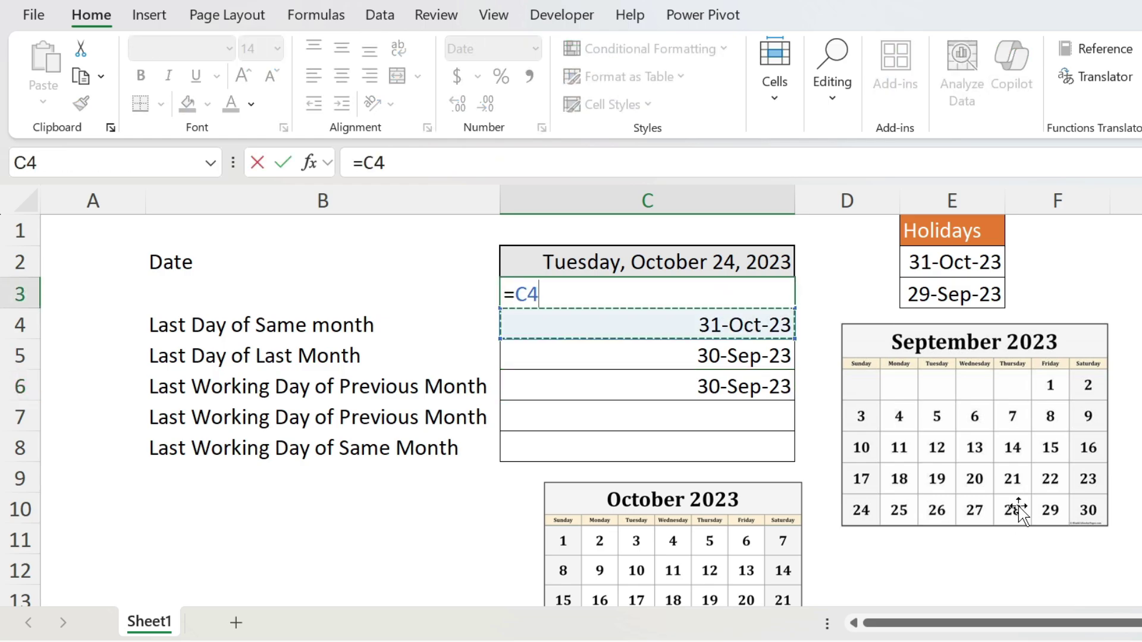
type("+1")
key("Return")
key("Up")
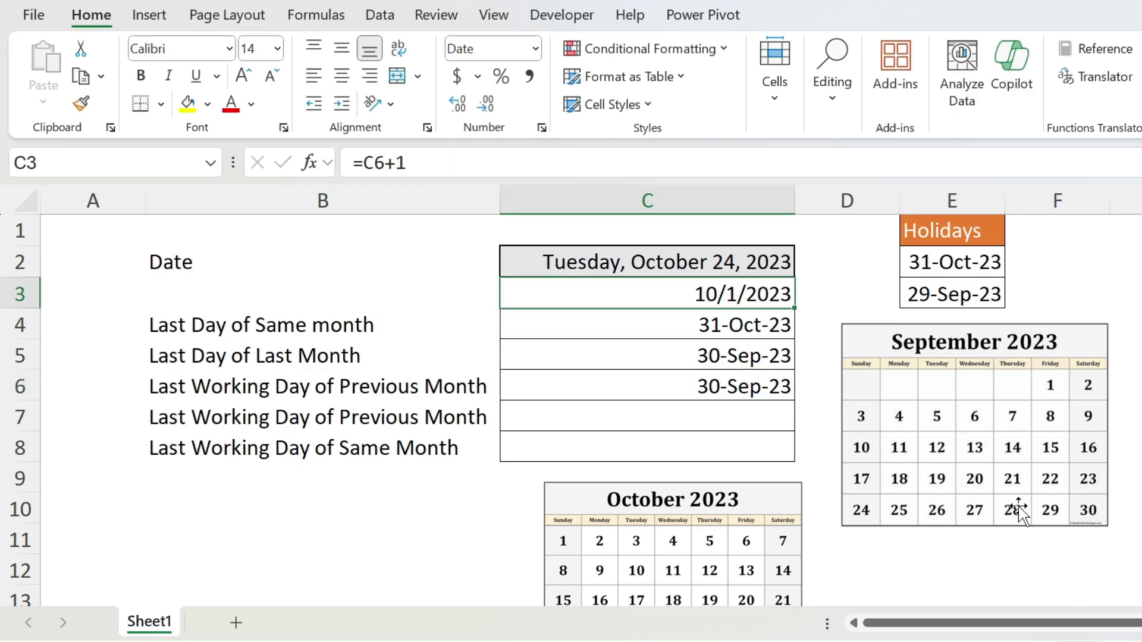
left_click(441, 174)
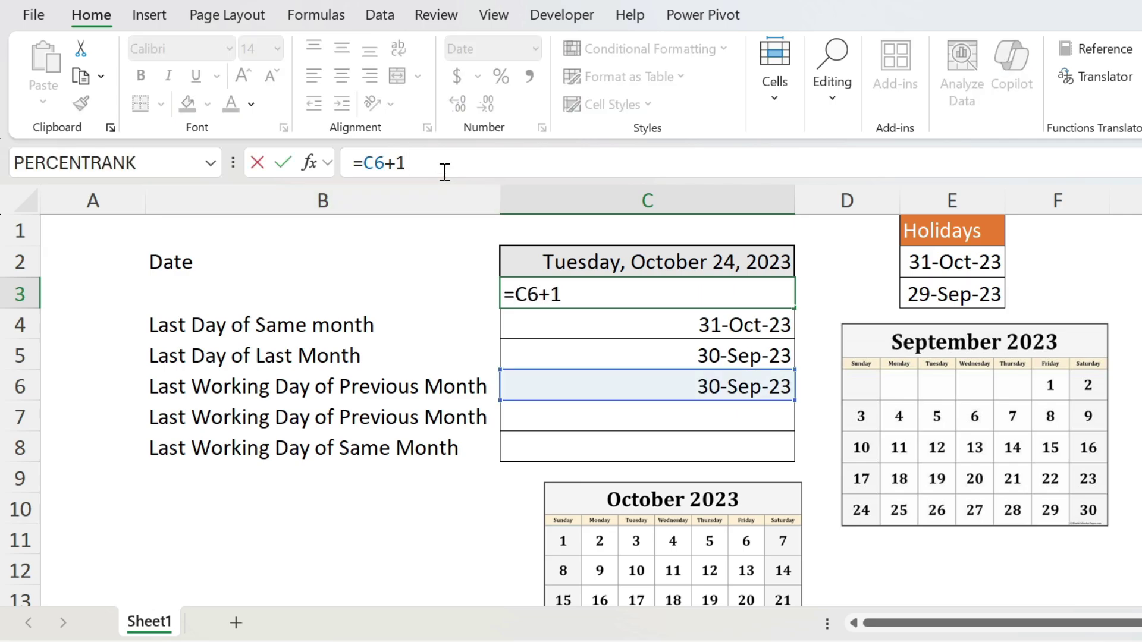
key("BackSpace")
type("2")
key("Return")
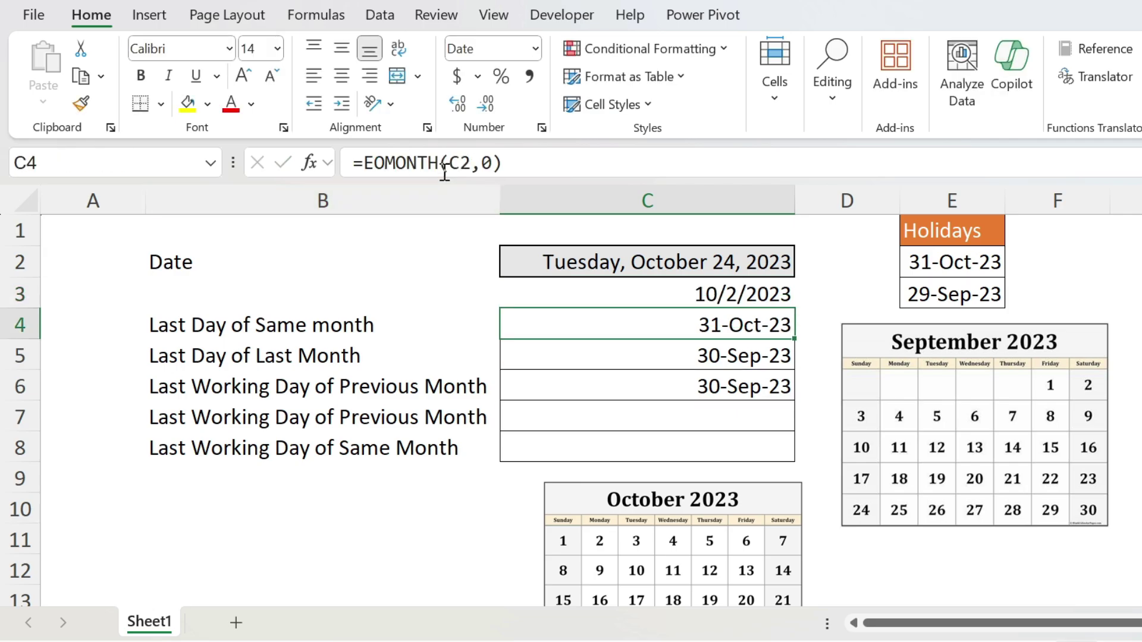
- Delete the =C6+2 formula from C3, leaving the cell empty
left_click(553, 300)
left_click(482, 164)
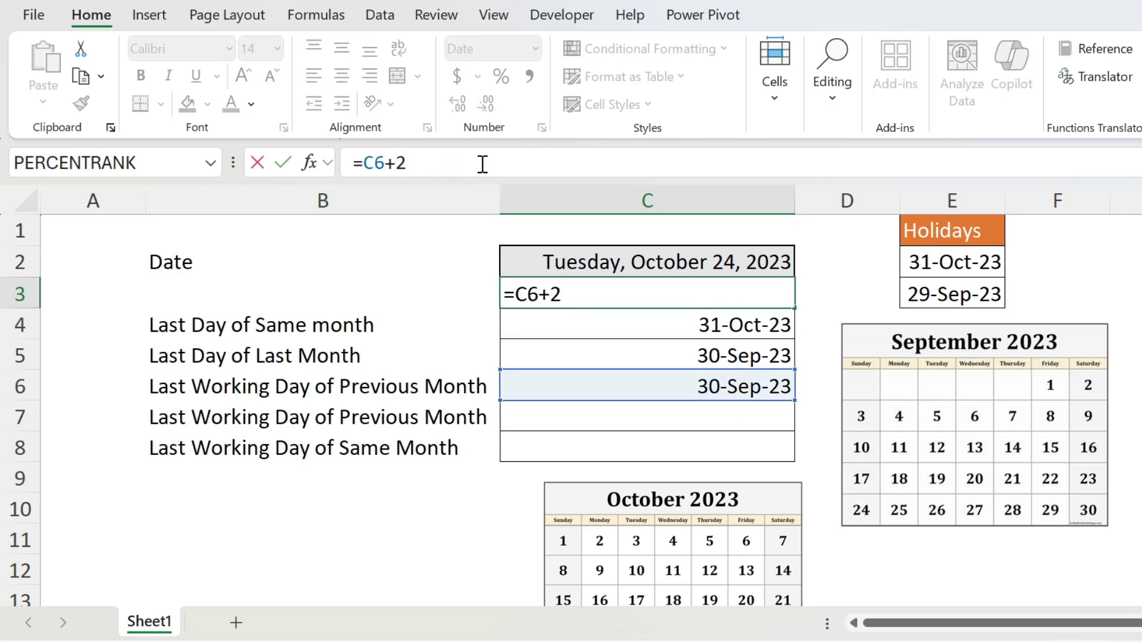
key("BackSpace")
key("BackSpace")
key("BackSpace")
key("BackSpace")
key("BackSpace")
key("Return")
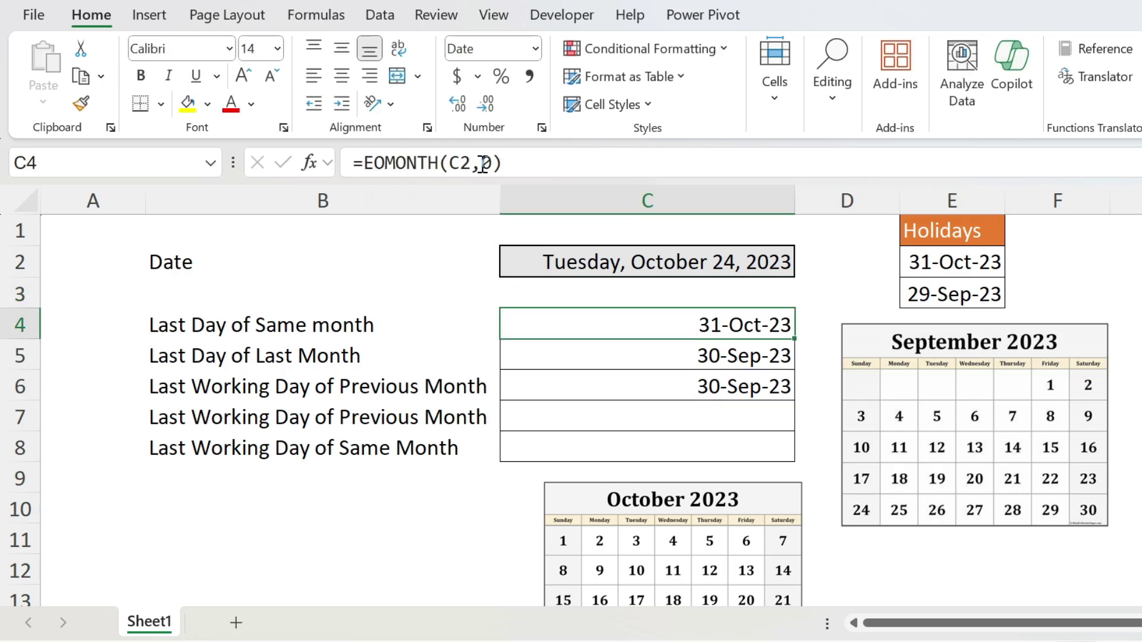
- Append +1 to C6's formula so =EOMONTH(C2,-1)+1 gives 1-Oct-23
left_click(663, 390)
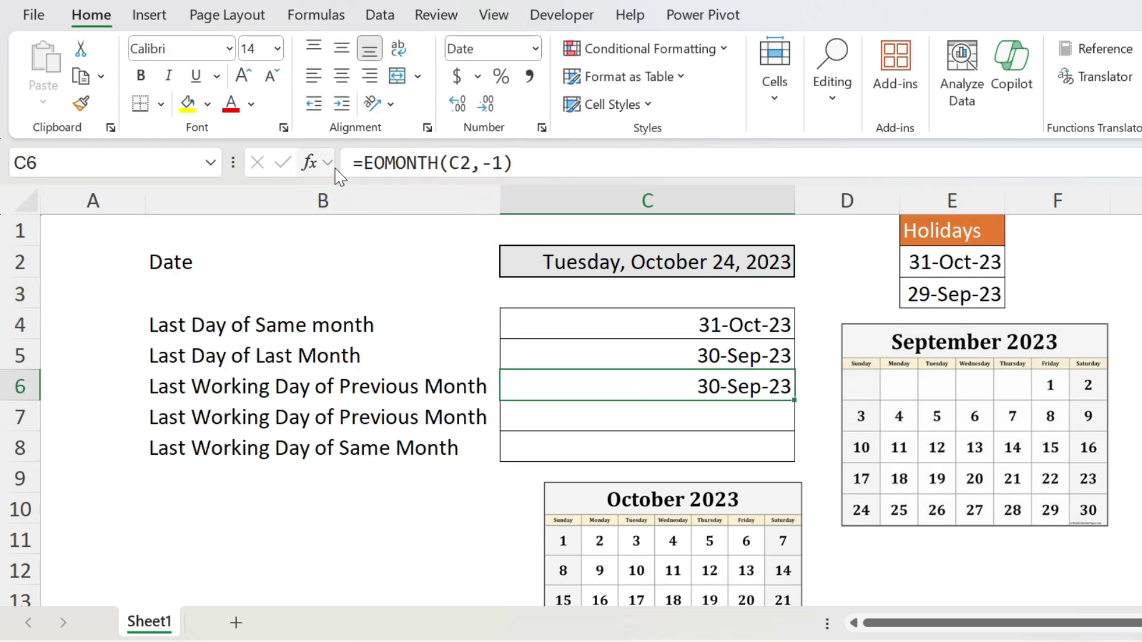
left_click_drag(364, 159, 510, 164)
left_click(525, 153)
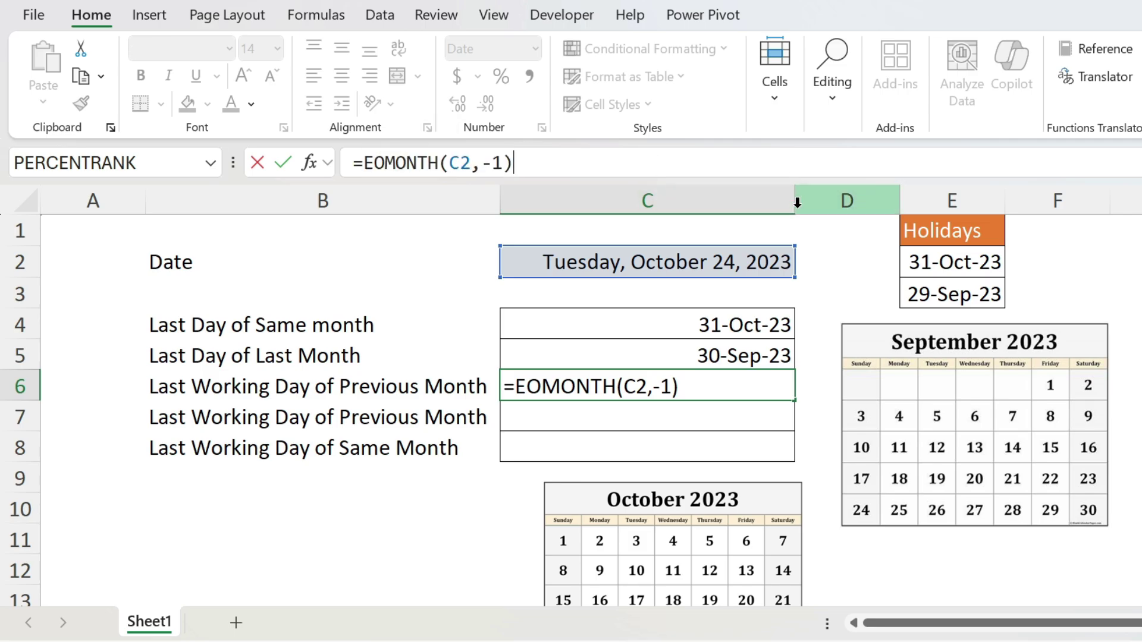
type("+1")
key("Return")
key("Up")
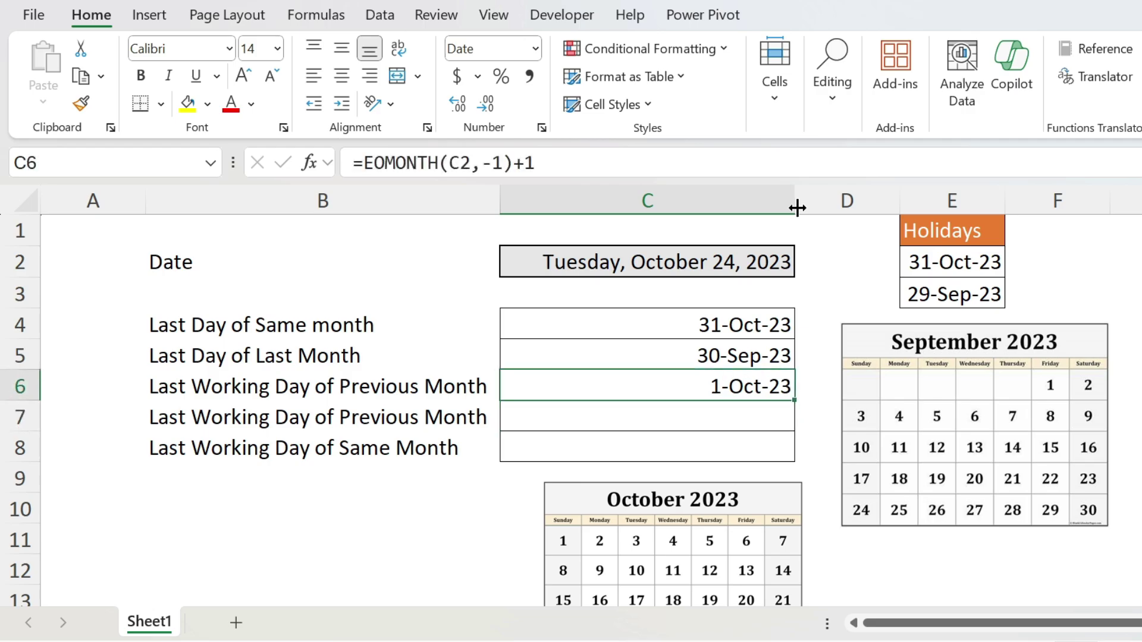
left_click(360, 162)
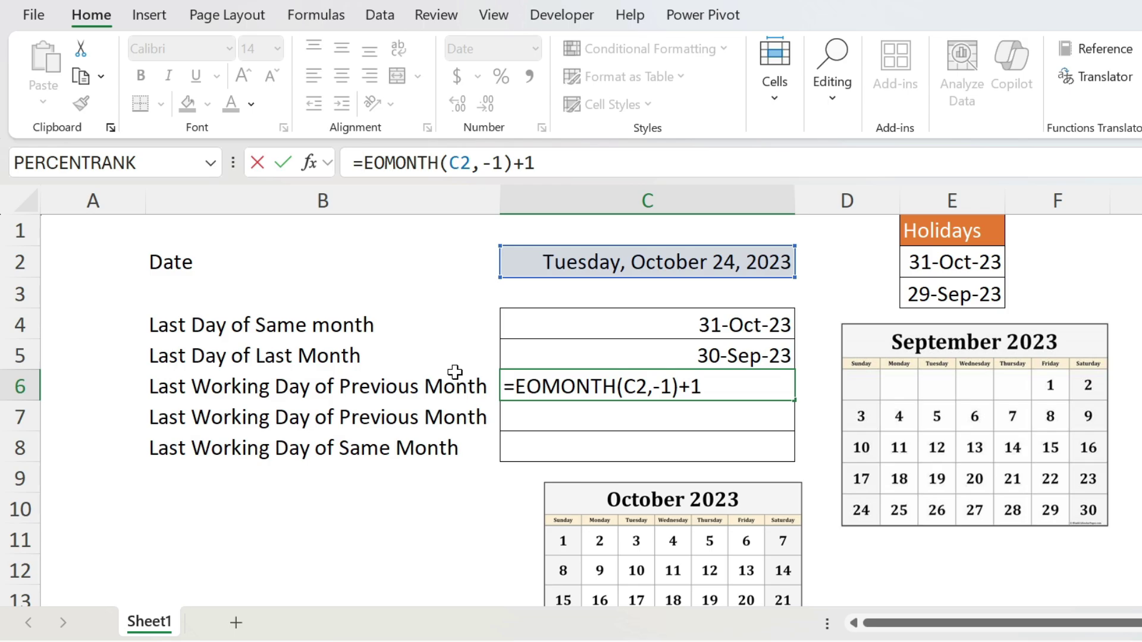
- Wrap C6's start date in WORKDAY with a -1 day offset
type("wo")
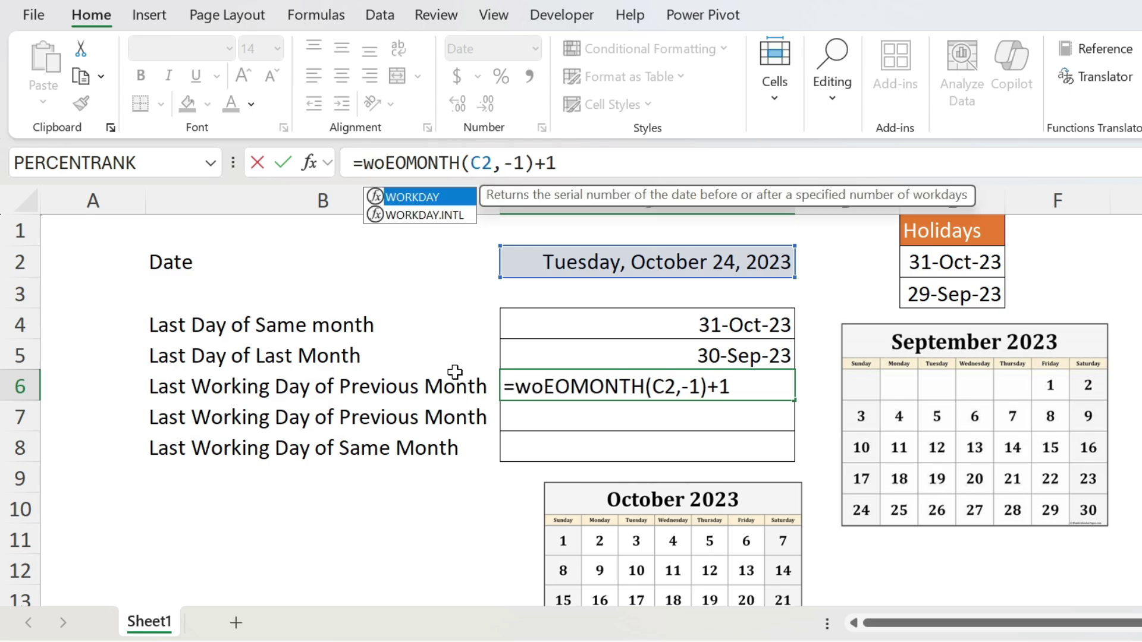
type("rkday(")
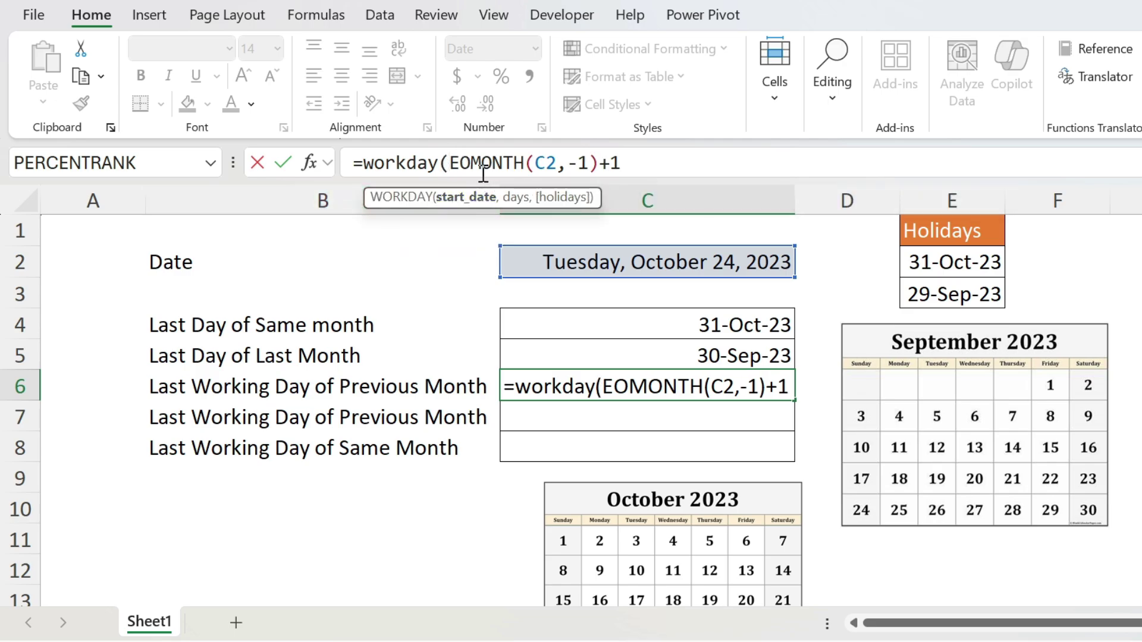
left_click_drag(624, 162, 452, 165)
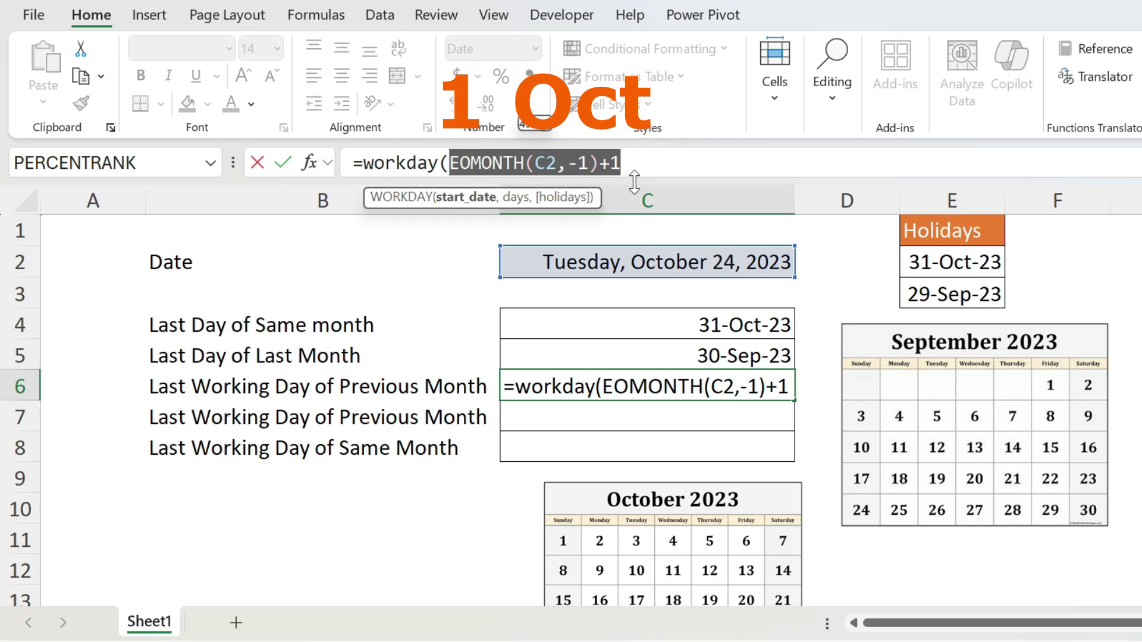
left_click(663, 159)
type(",")
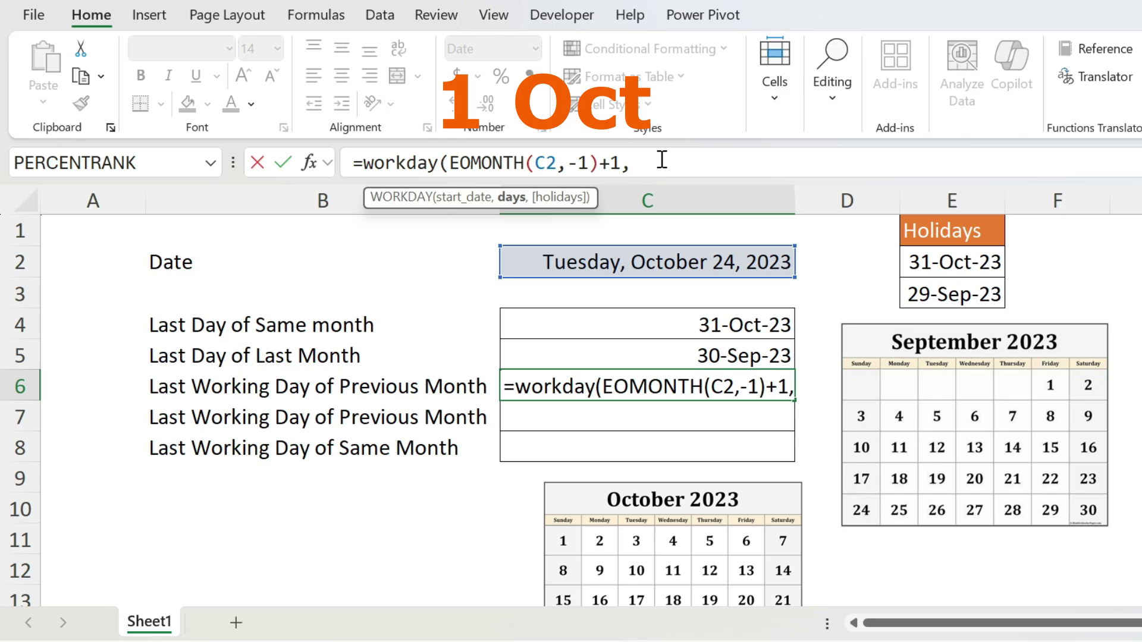
type("-1")
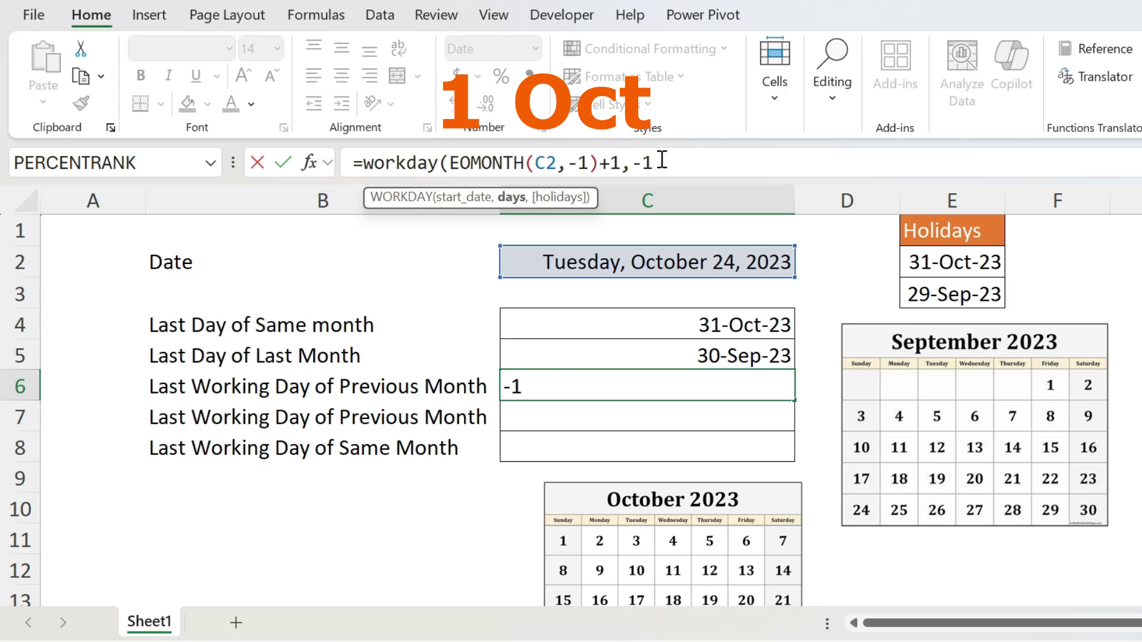
type(",")
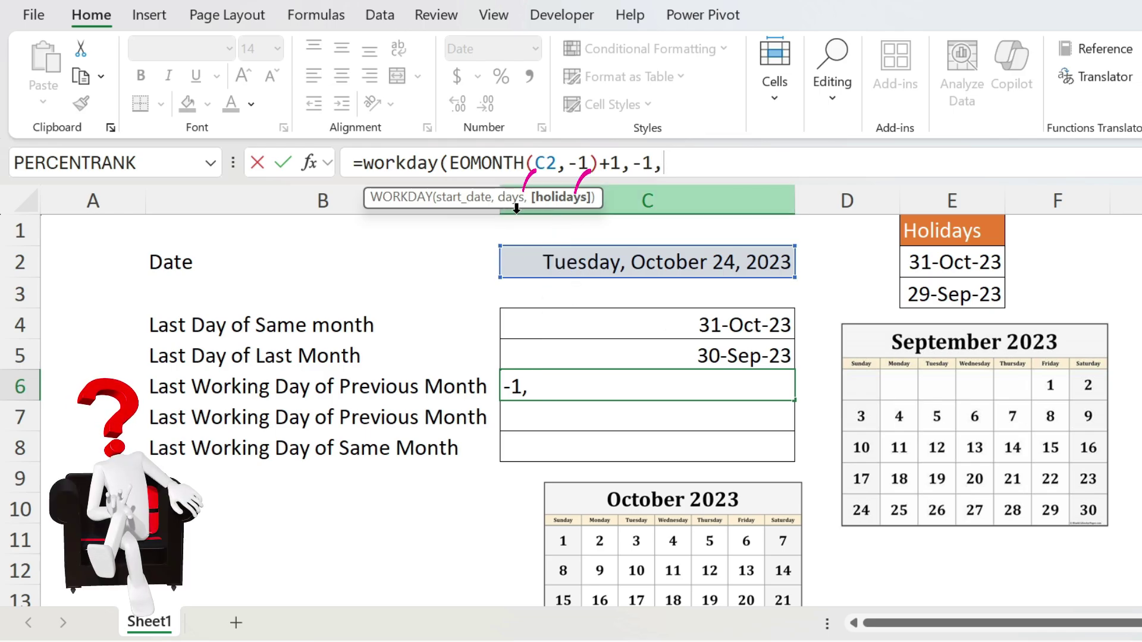
key("BackSpace")
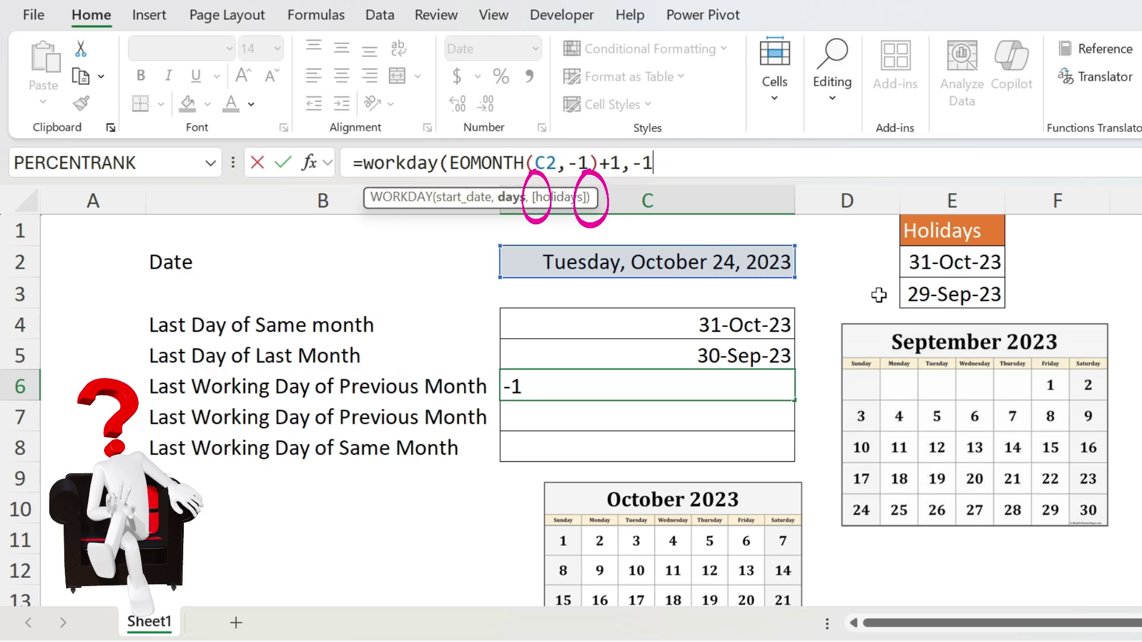
type(")")
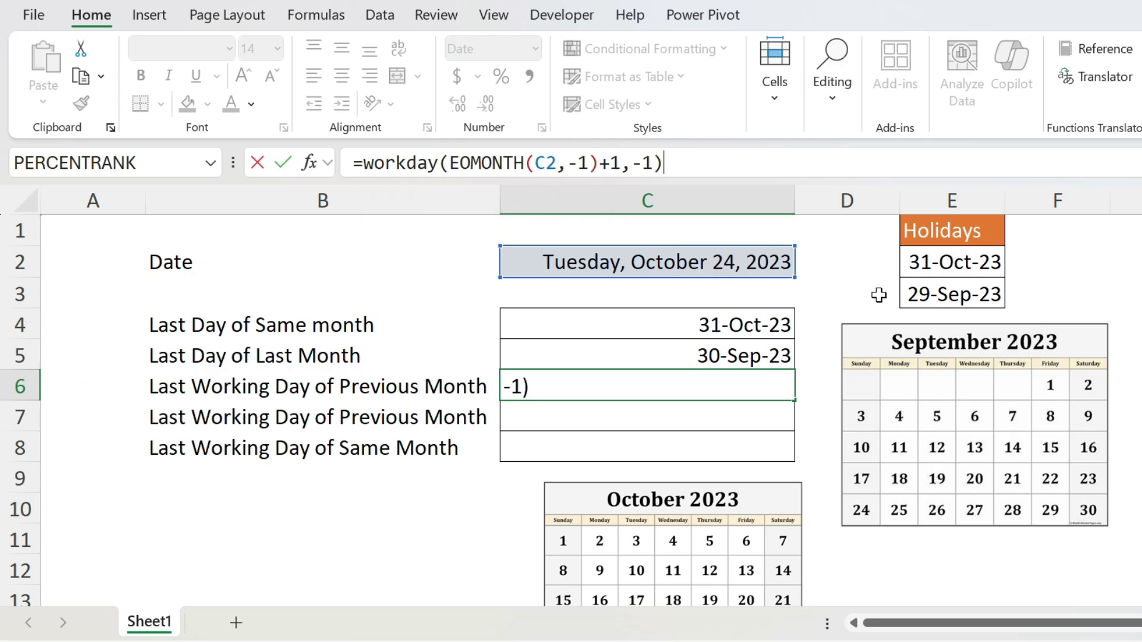
- Add holidays E2:E3 to C6's WORKDAY formula, returning 28-Sep-23
key("BackSpace")
type(",")
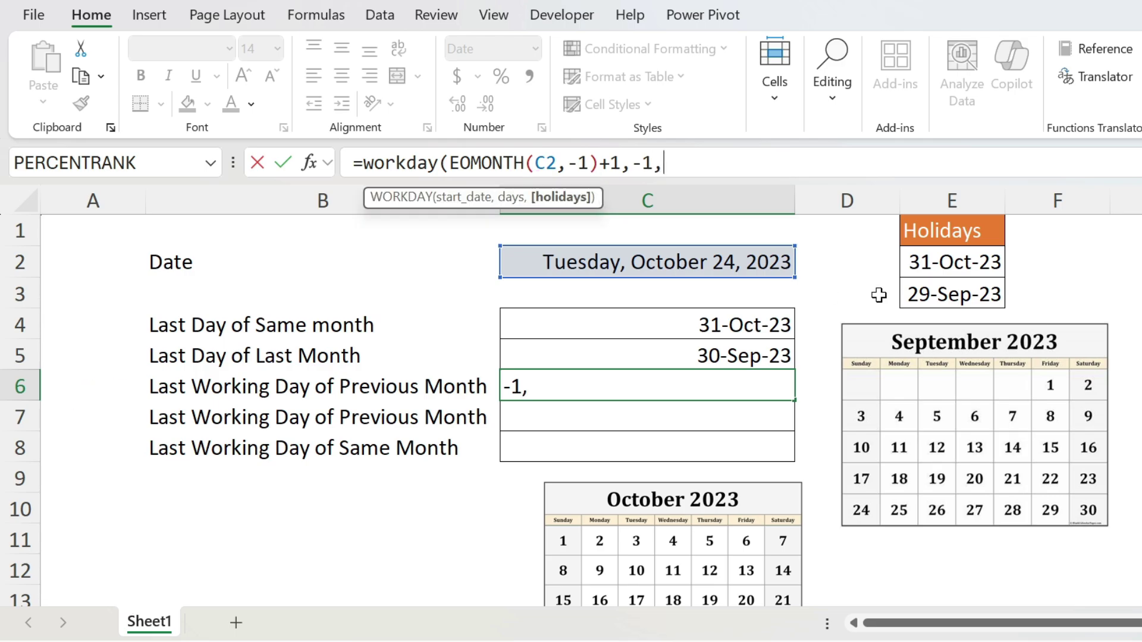
left_click_drag(954, 255, 946, 295)
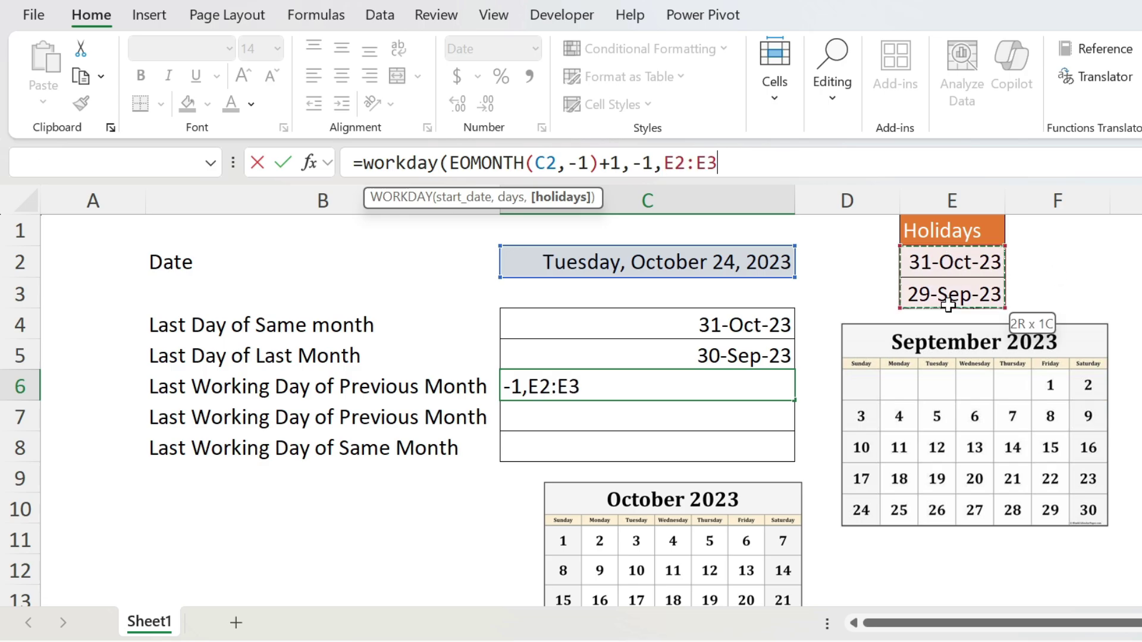
type(")")
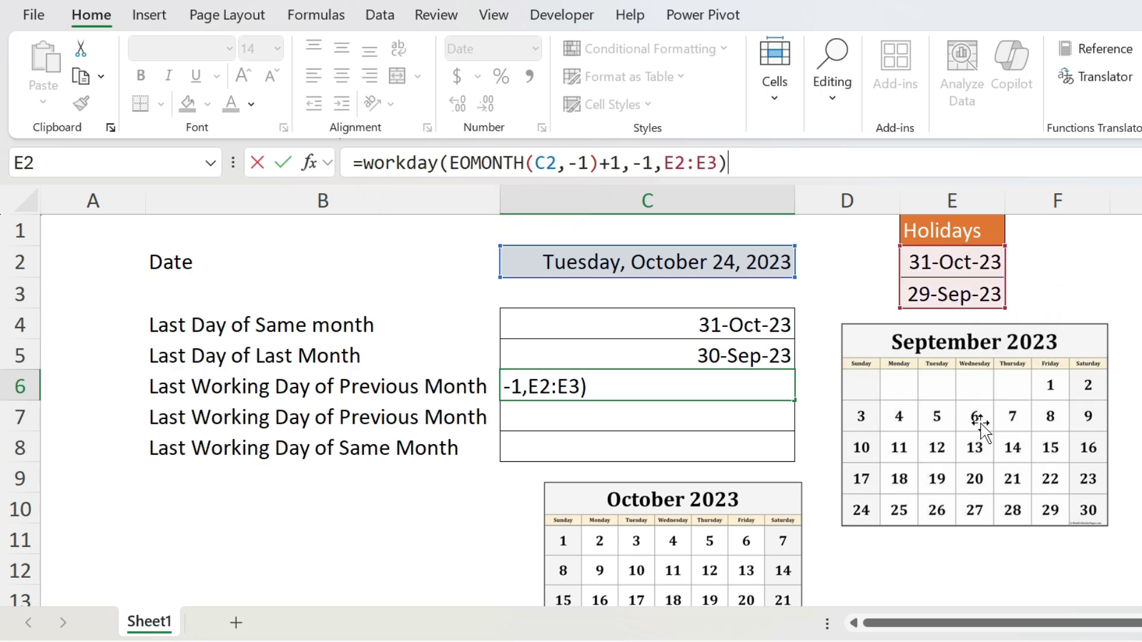
key("Return")
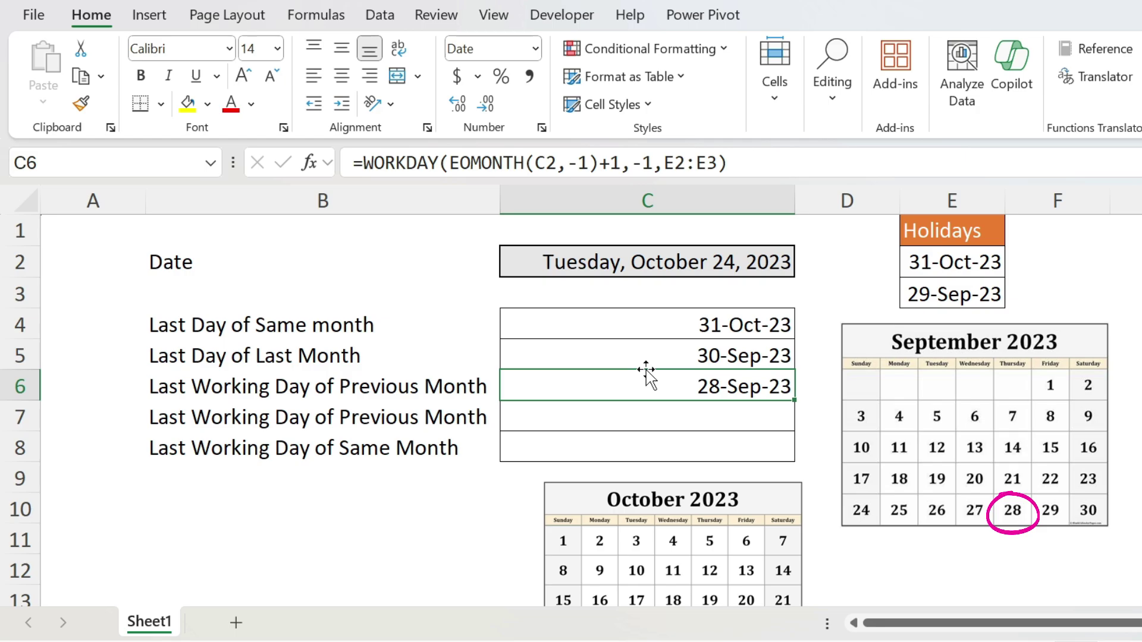
left_click(657, 423)
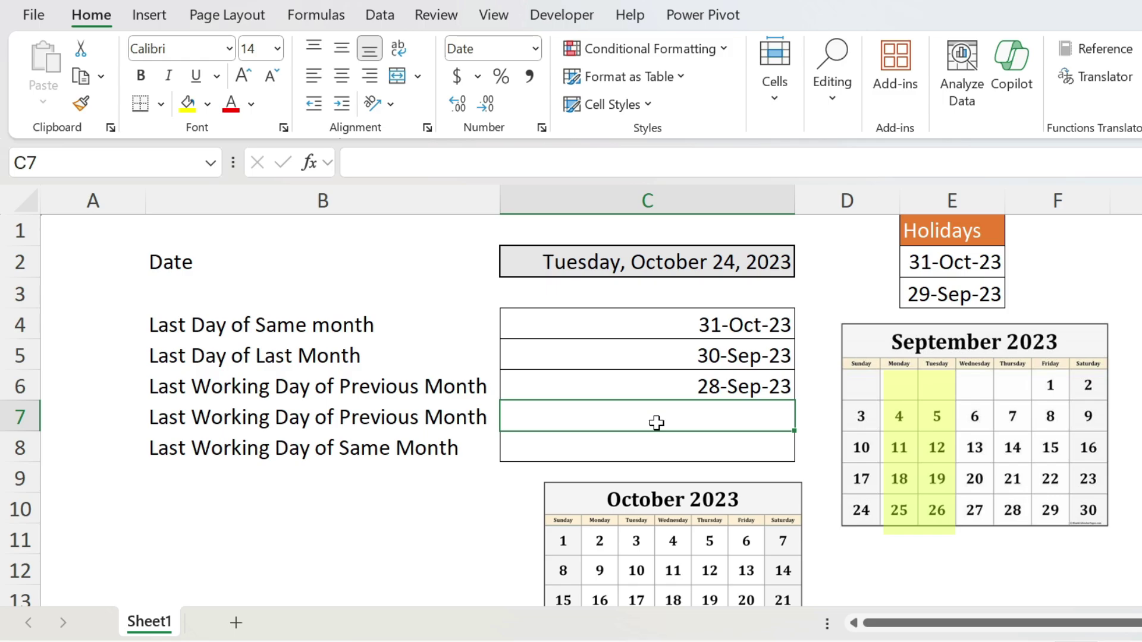
- Enter =EOMONTH(C2,-1)+1 in C7 (1-Oct-23) and begin a WORKDAY wrapper before it
type("=")
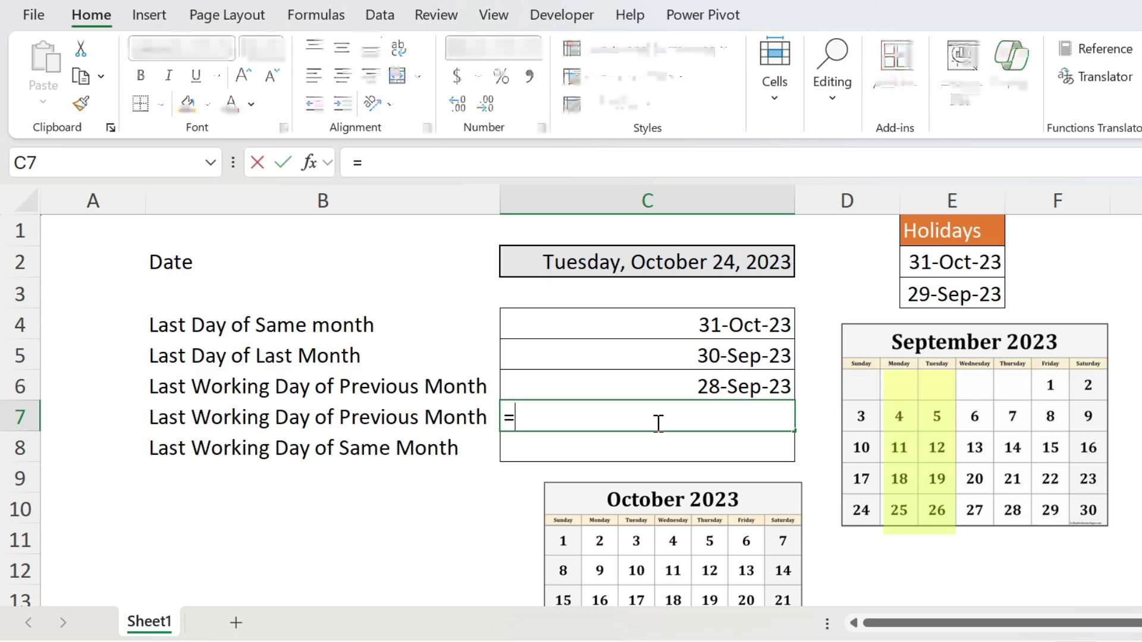
type("eomonth(")
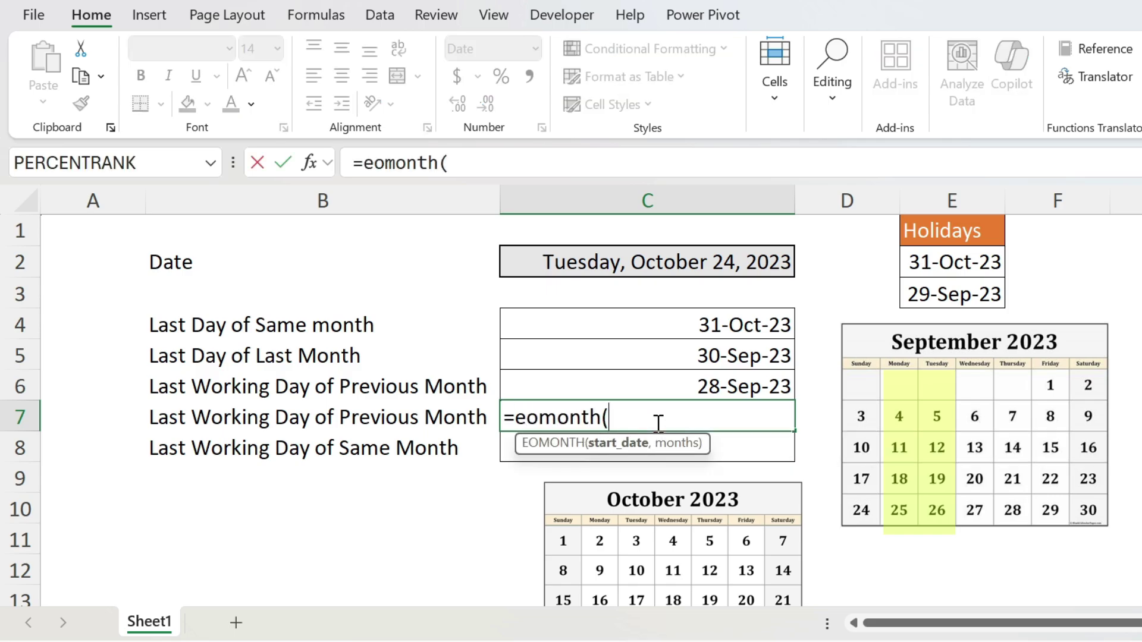
left_click(582, 263)
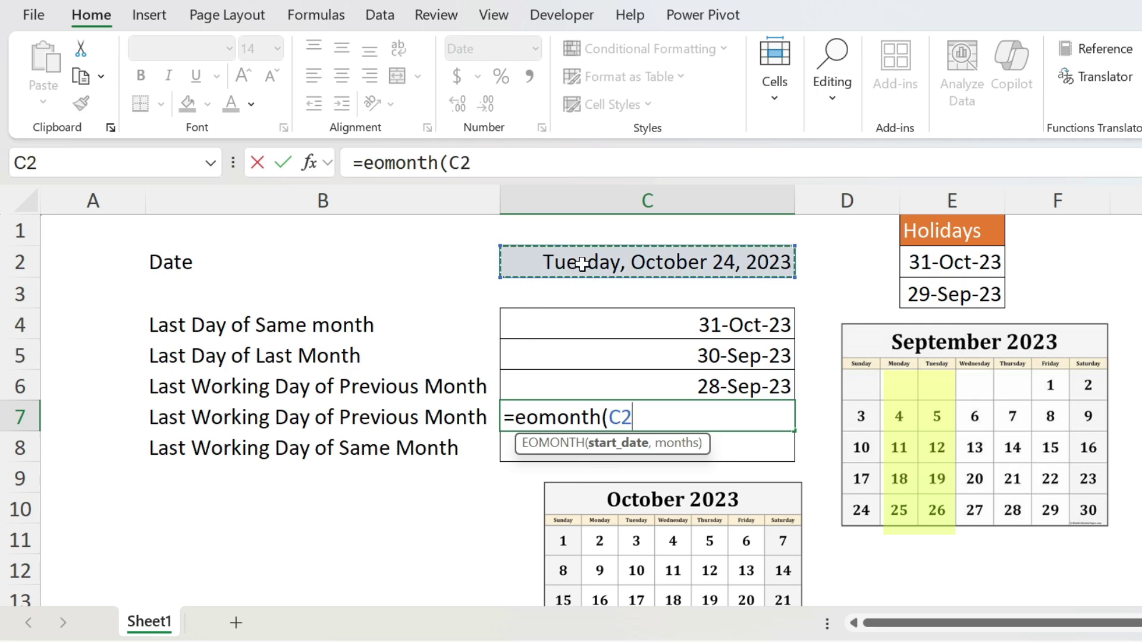
type(",-1)")
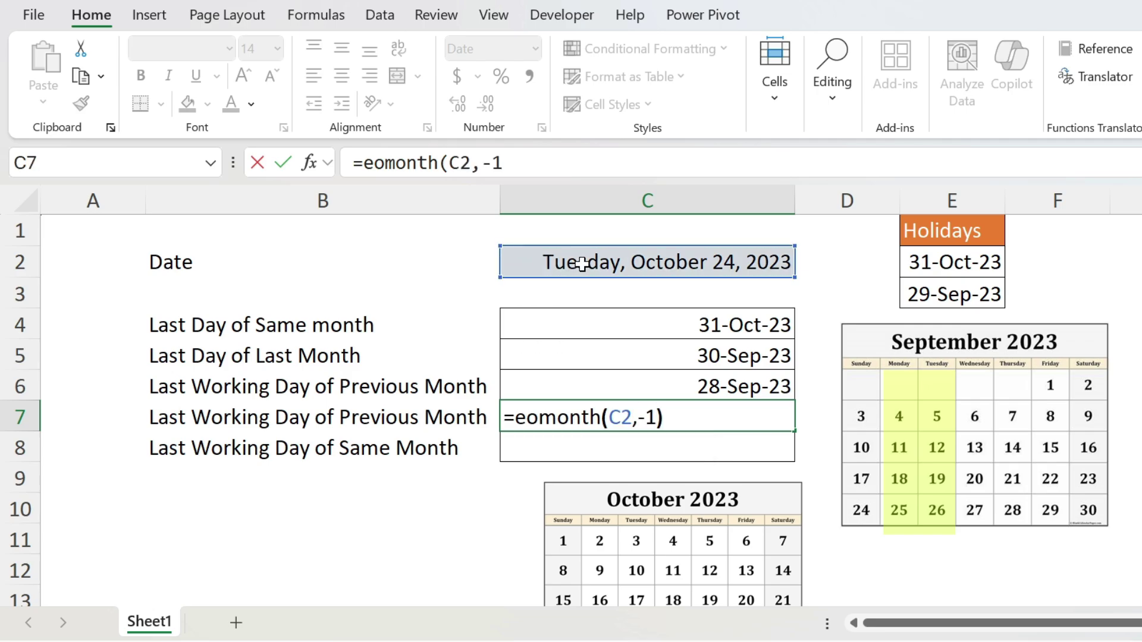
type("+1")
key("Return")
key("Up")
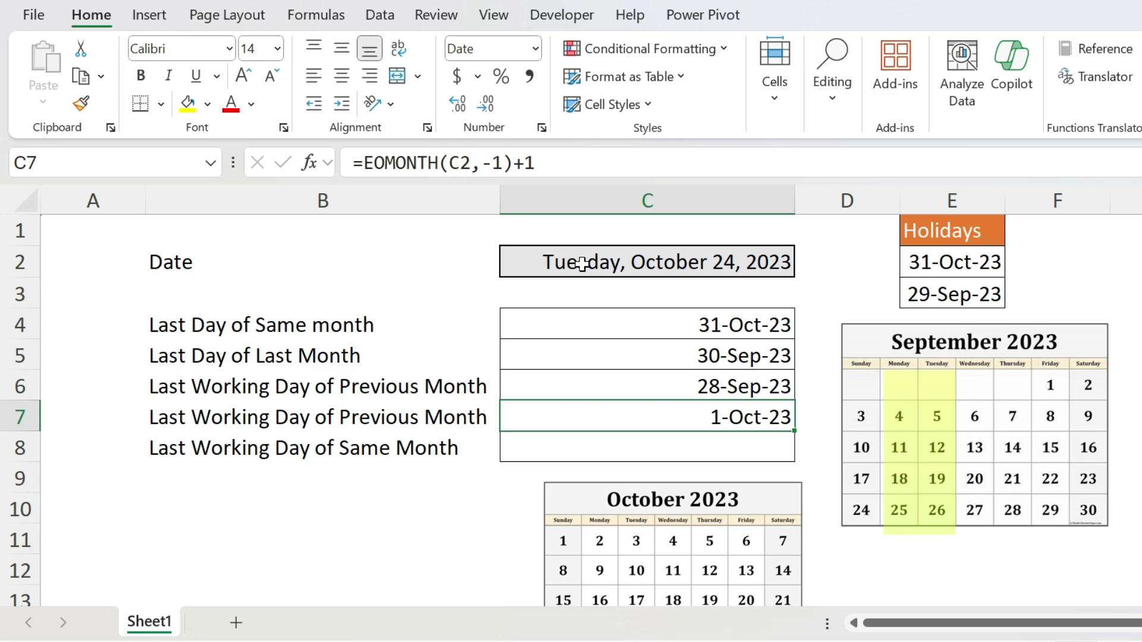
left_click(362, 163)
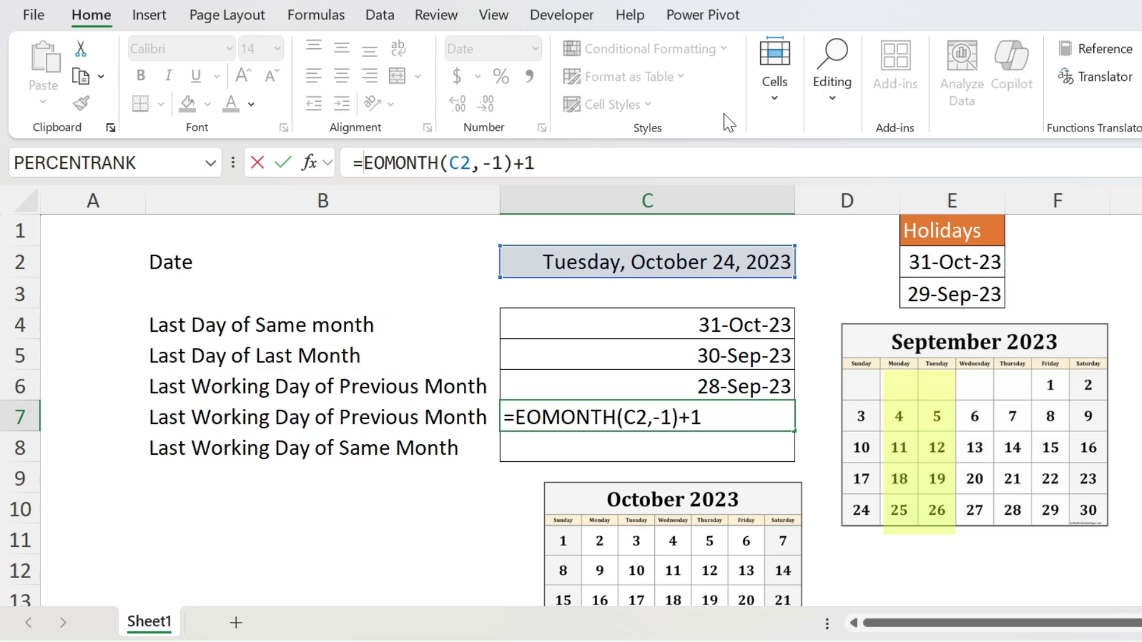
type("workda")
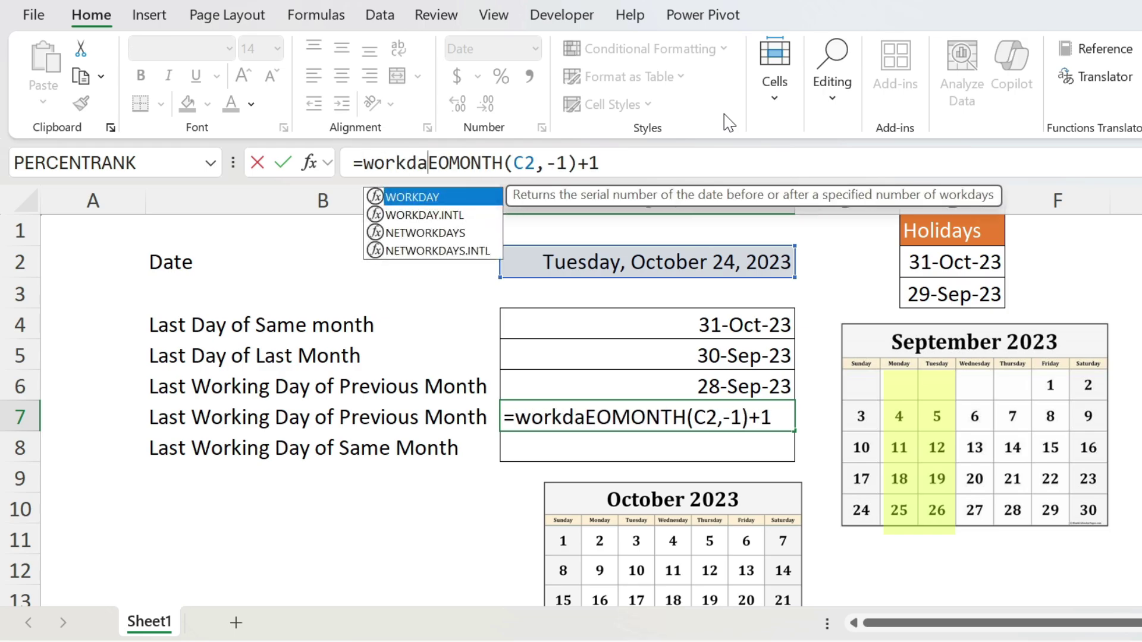
type("y")
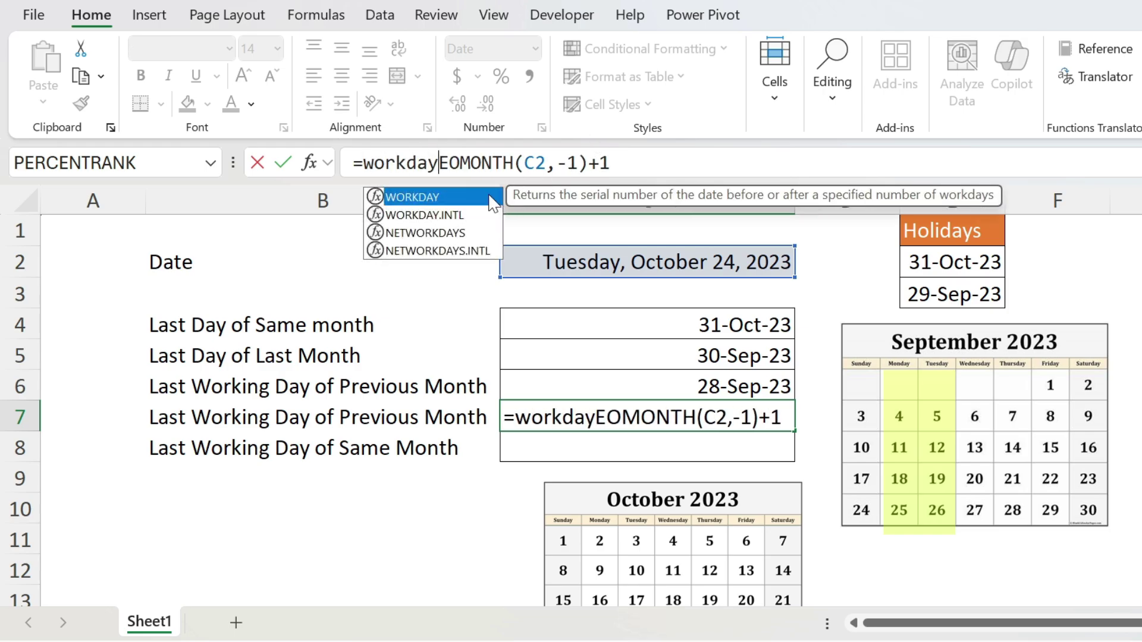
- Wrap C7's start date in WORKDAY.INTL with a -1 day offset
double_click(456, 219)
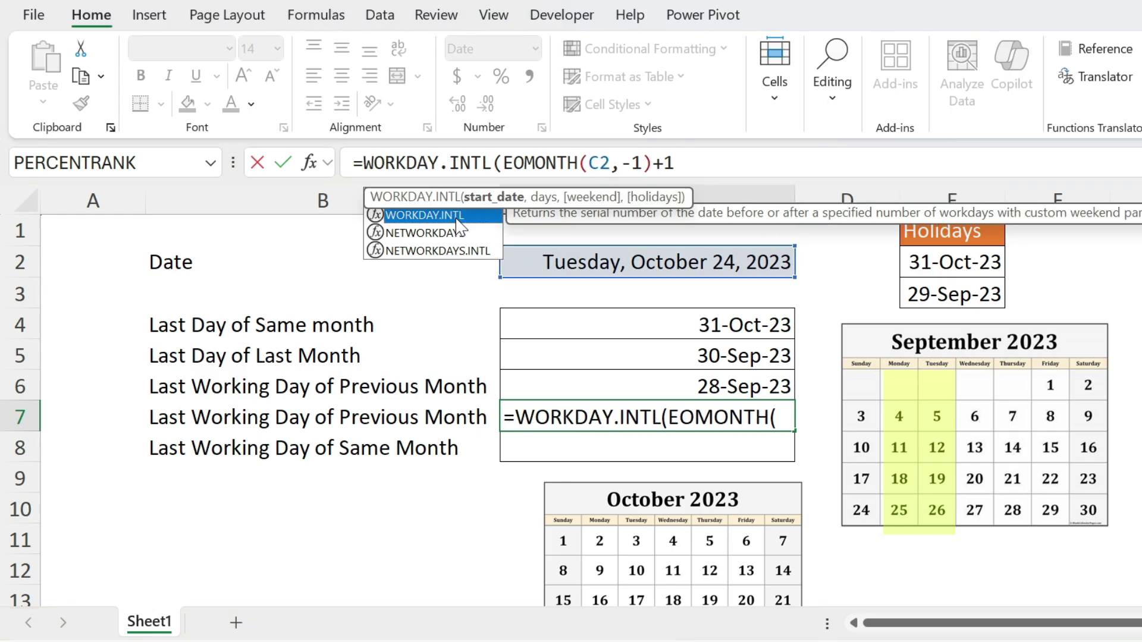
left_click_drag(503, 162, 676, 163)
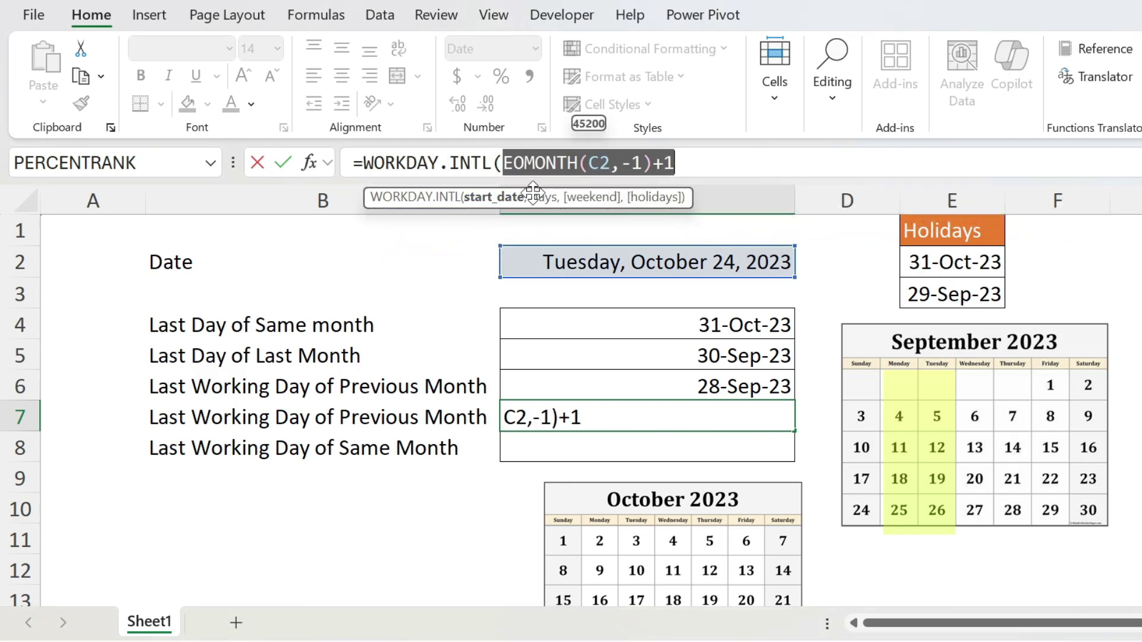
left_click(694, 161)
type(",")
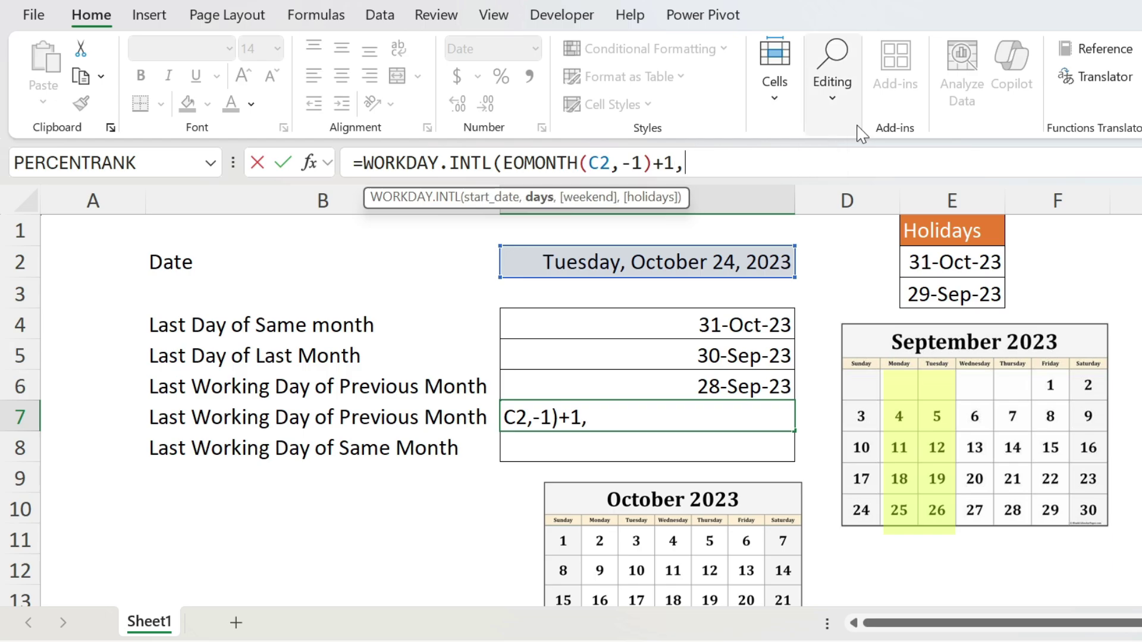
type("-1,")
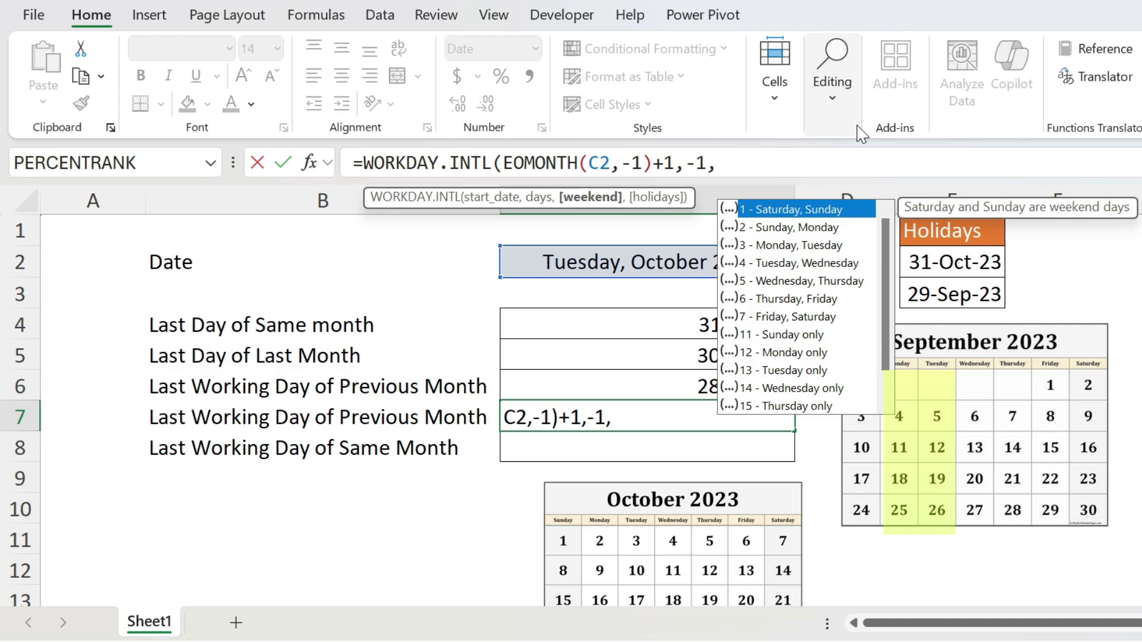
key("BackSpace")
type(")")
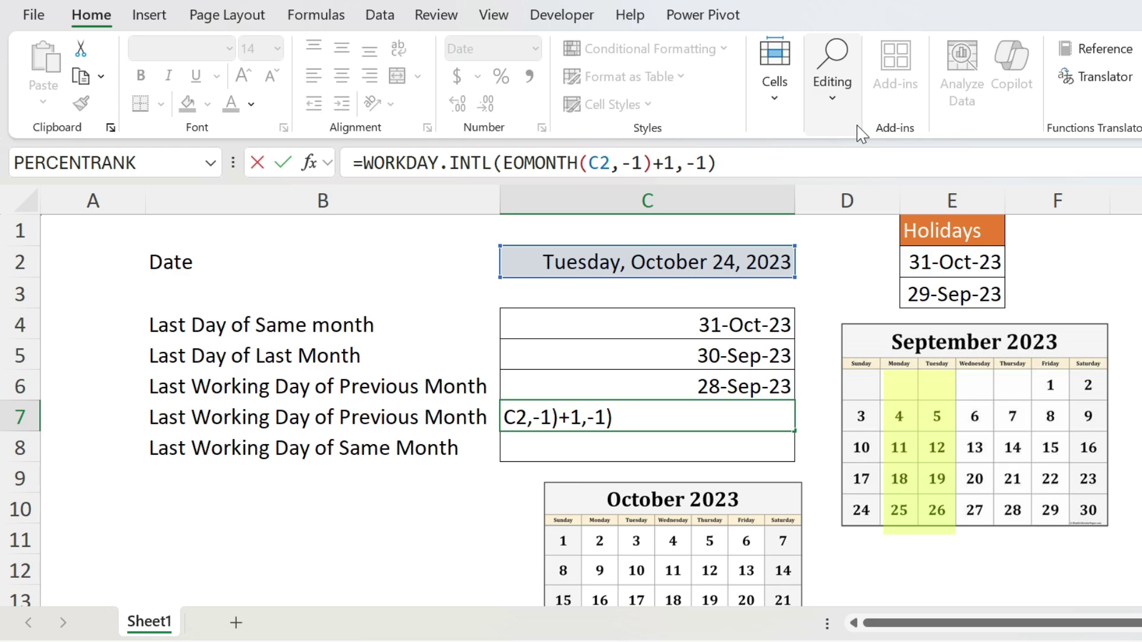
key("BackSpace")
- Add weekend 3 (Monday, Tuesday) and holidays E2:E3 to C7's WORKDAY.INTL, giving 30-Sep-23
type(",,")
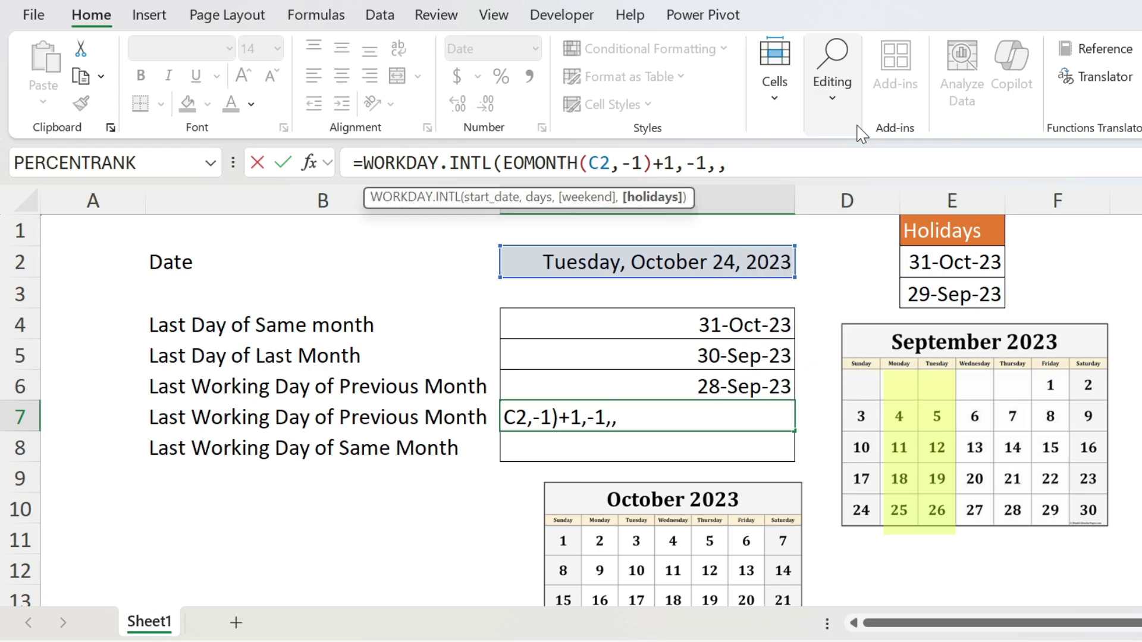
left_click_drag(970, 262, 991, 292)
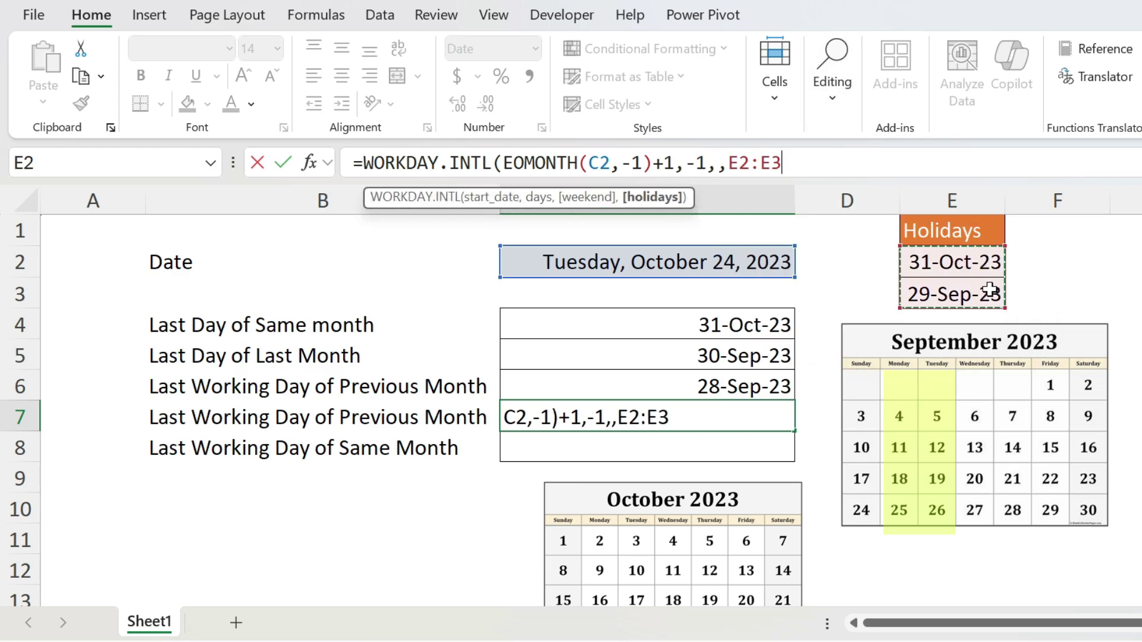
type(")")
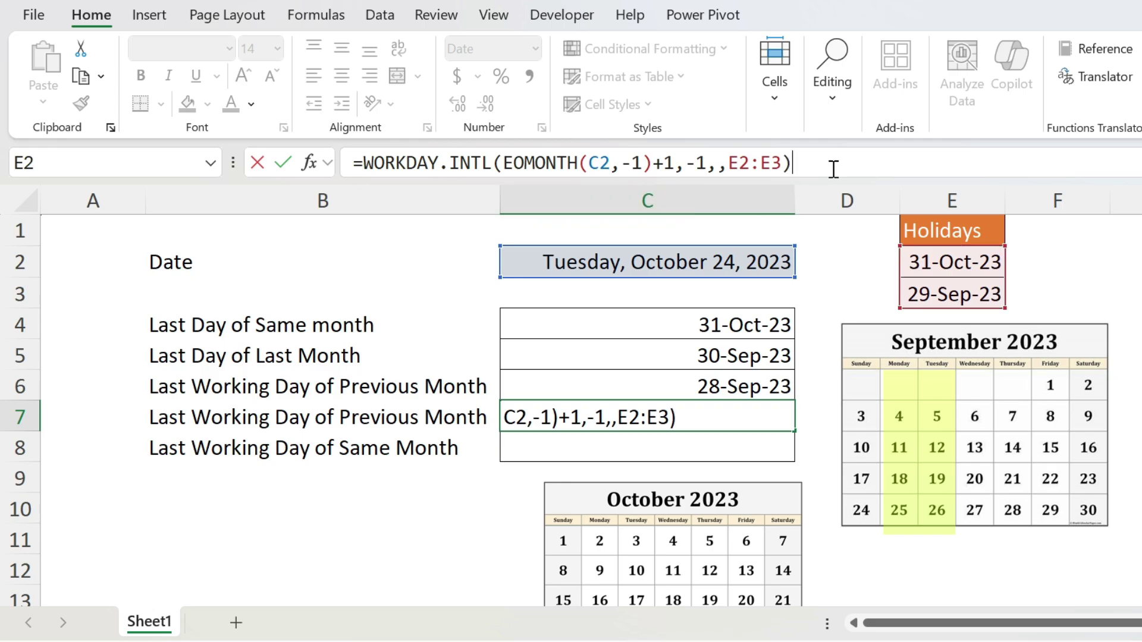
left_click(720, 156)
key("BackSpace")
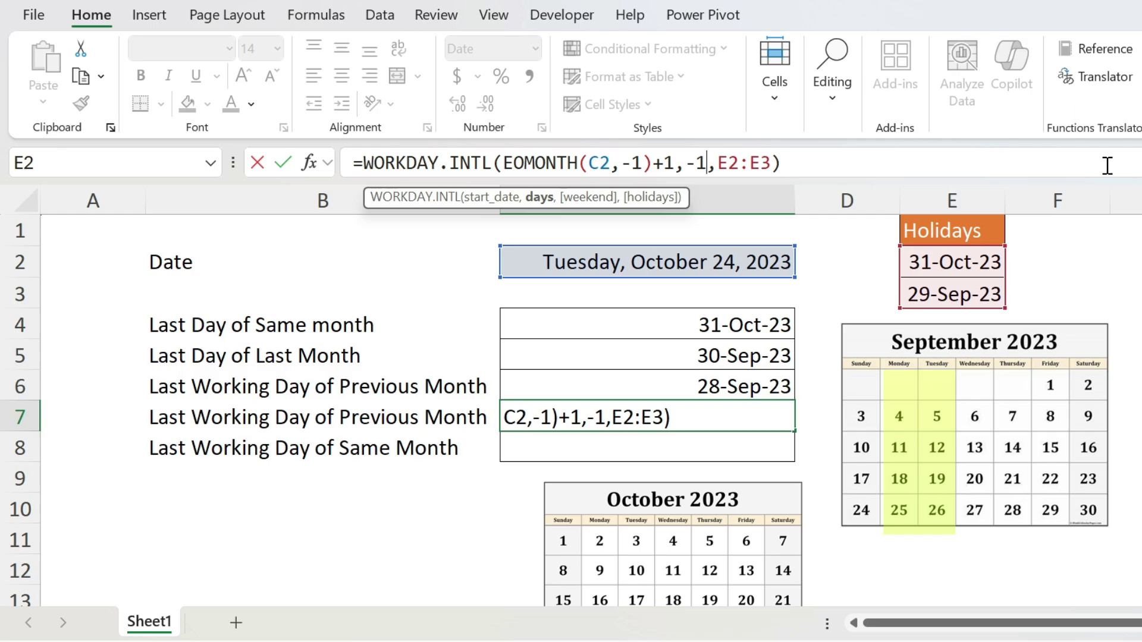
type(",")
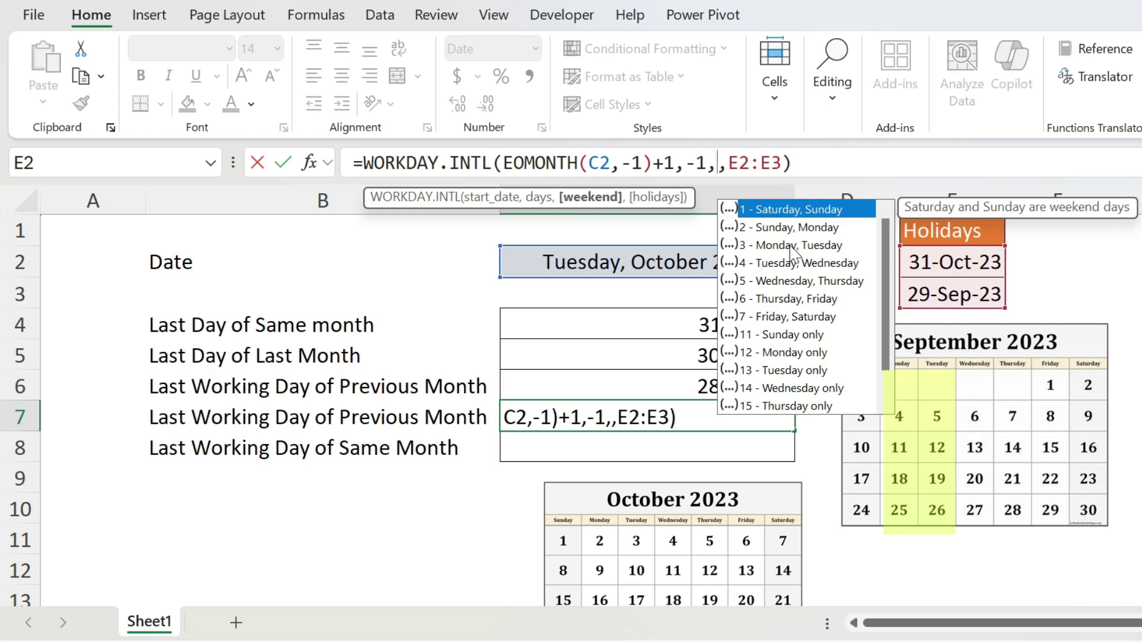
double_click(792, 245)
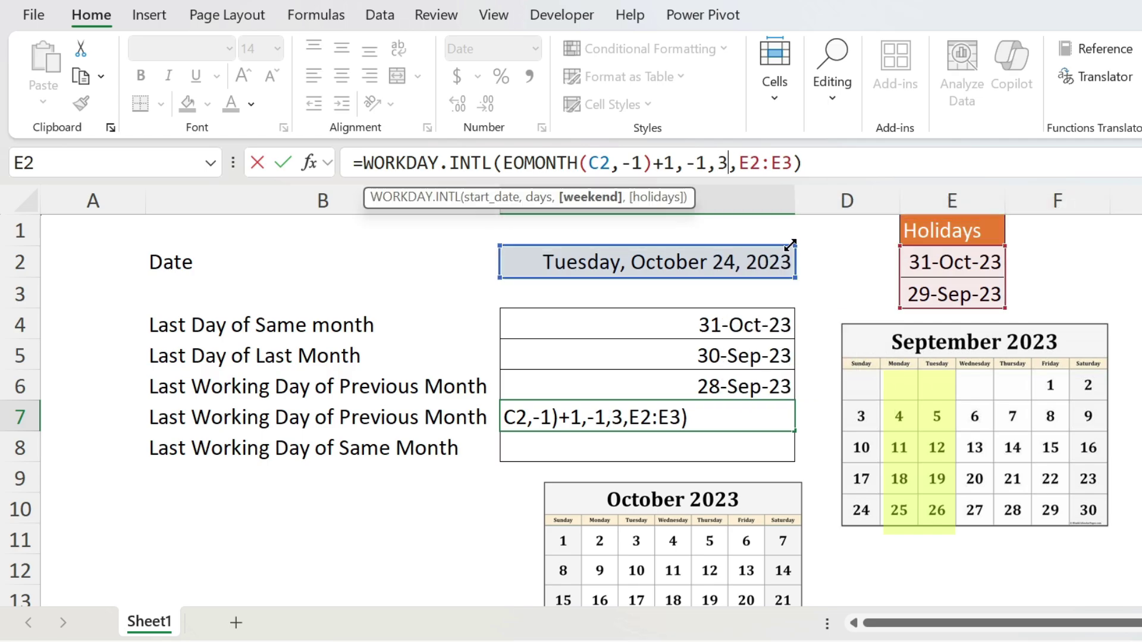
left_click(742, 164)
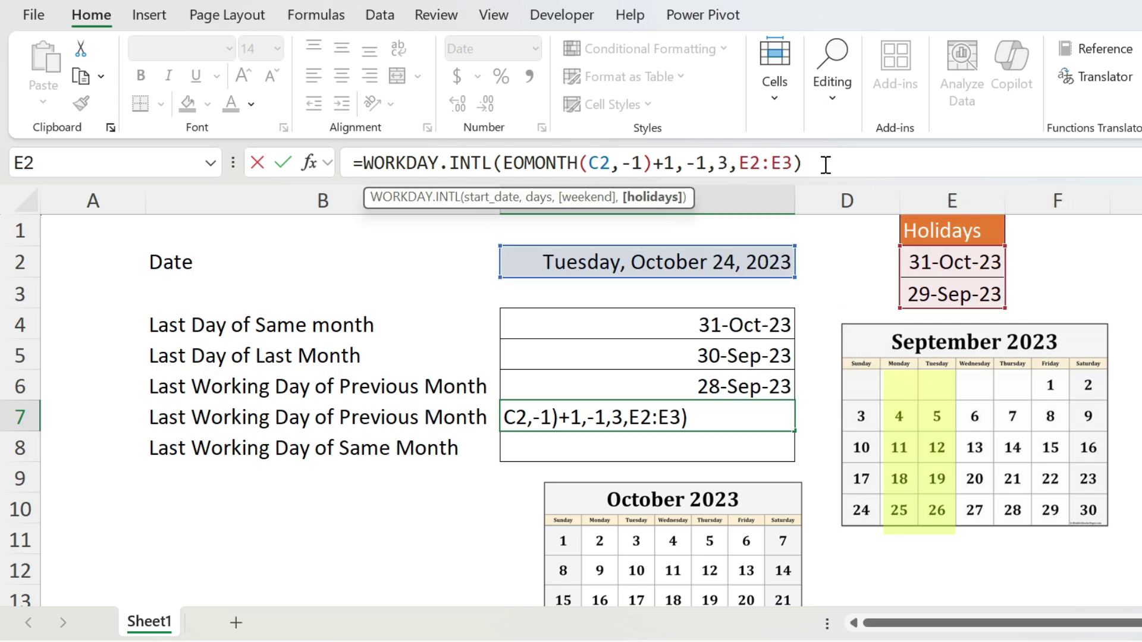
left_click(829, 165)
key("Return")
key("Up")
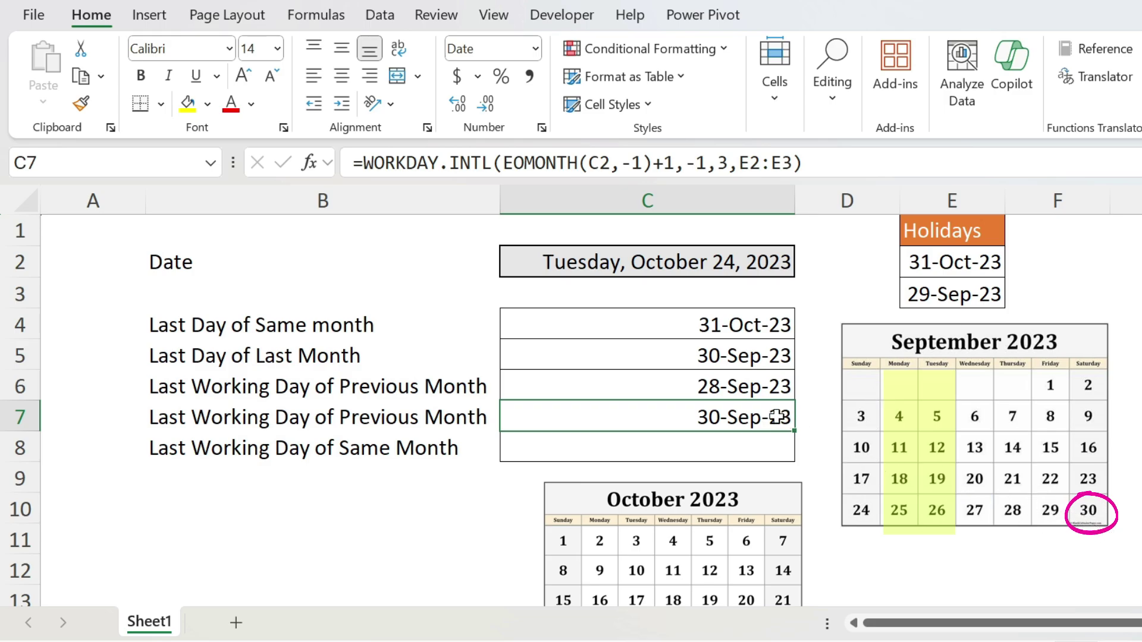
left_click(770, 449)
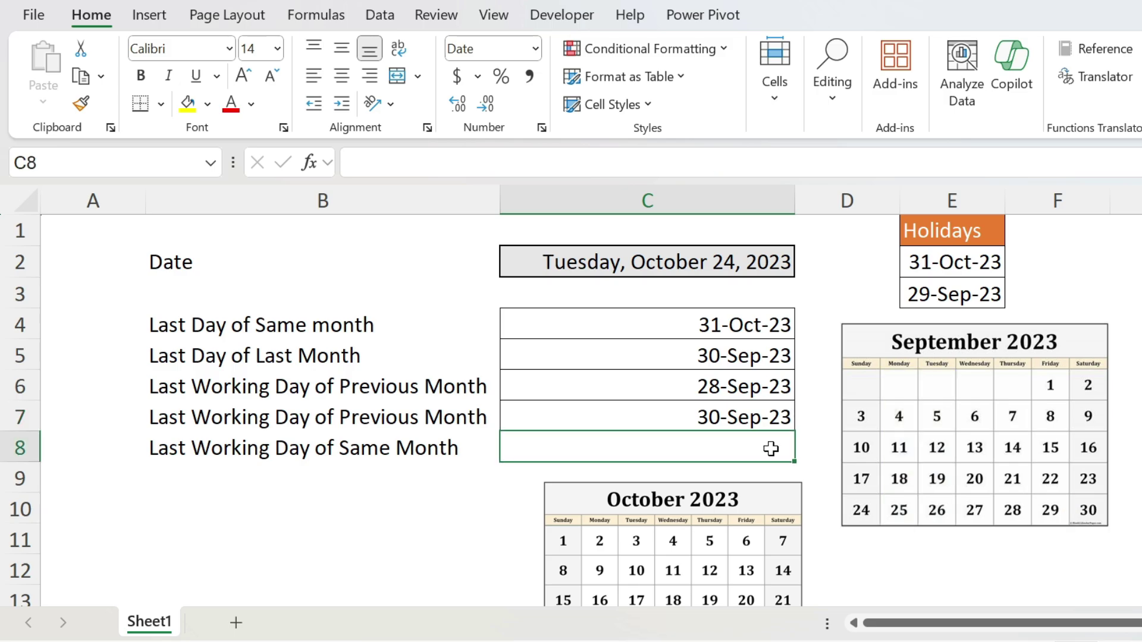
- Enter =EOMONTH(C2,0)+1 in C8 so it shows 1-Nov-23
type("=eomonth(")
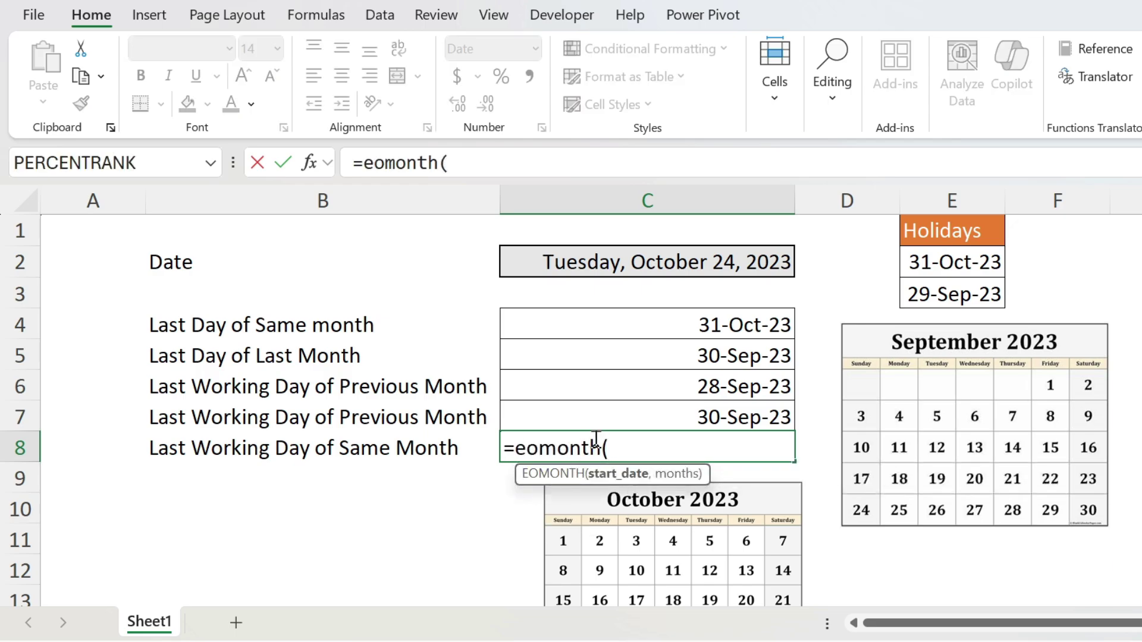
left_click(633, 255)
type(",")
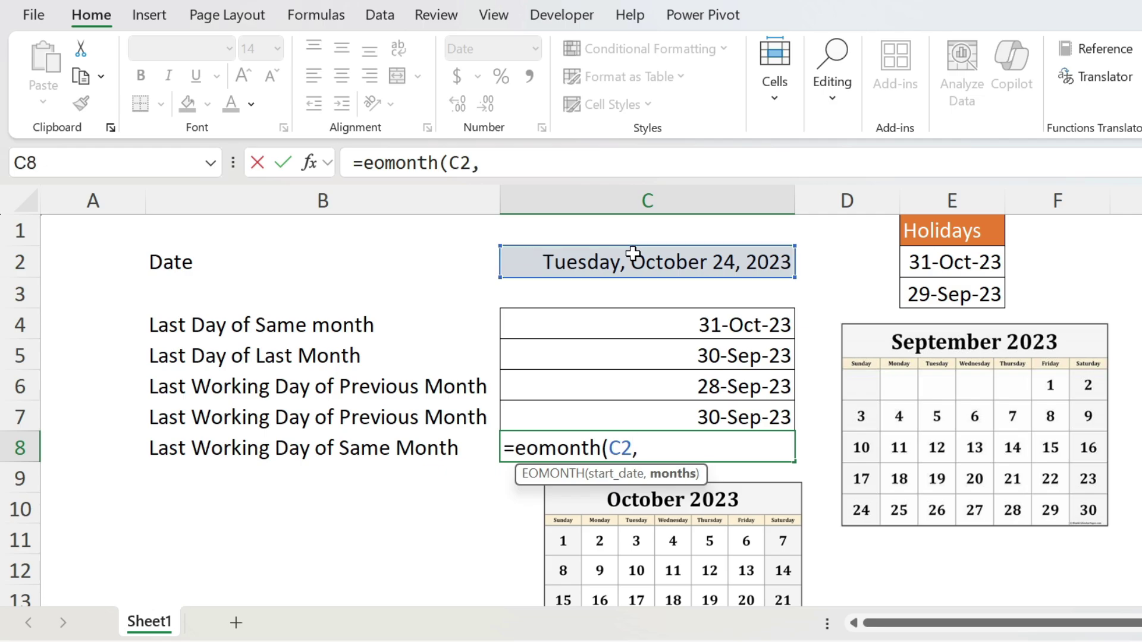
type("0)+")
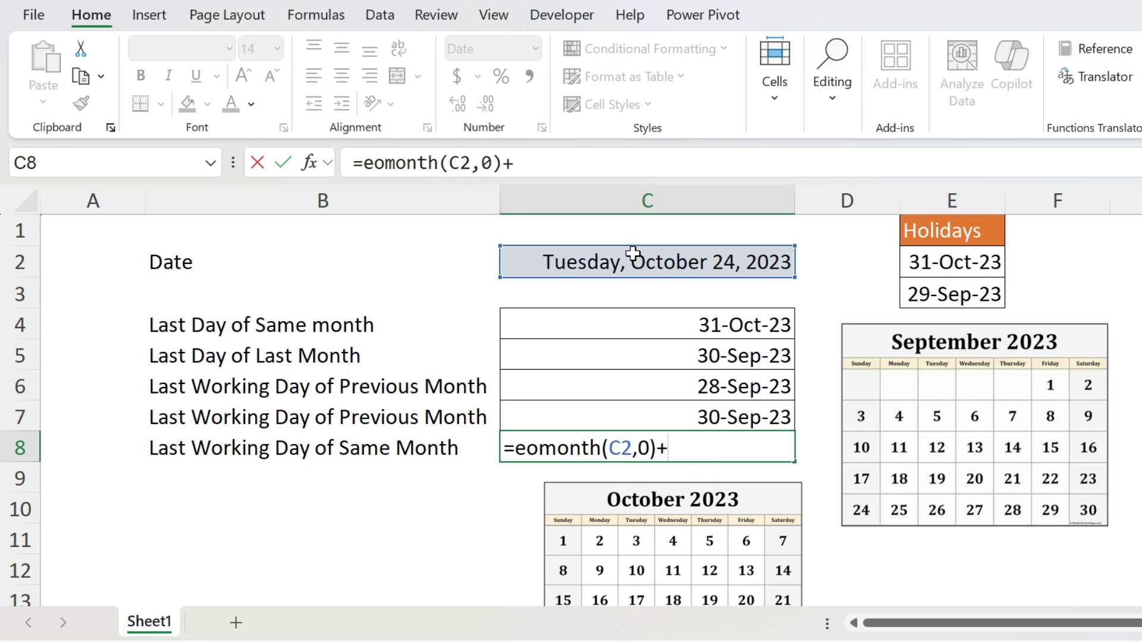
type("1")
key("Return")
key("Up")
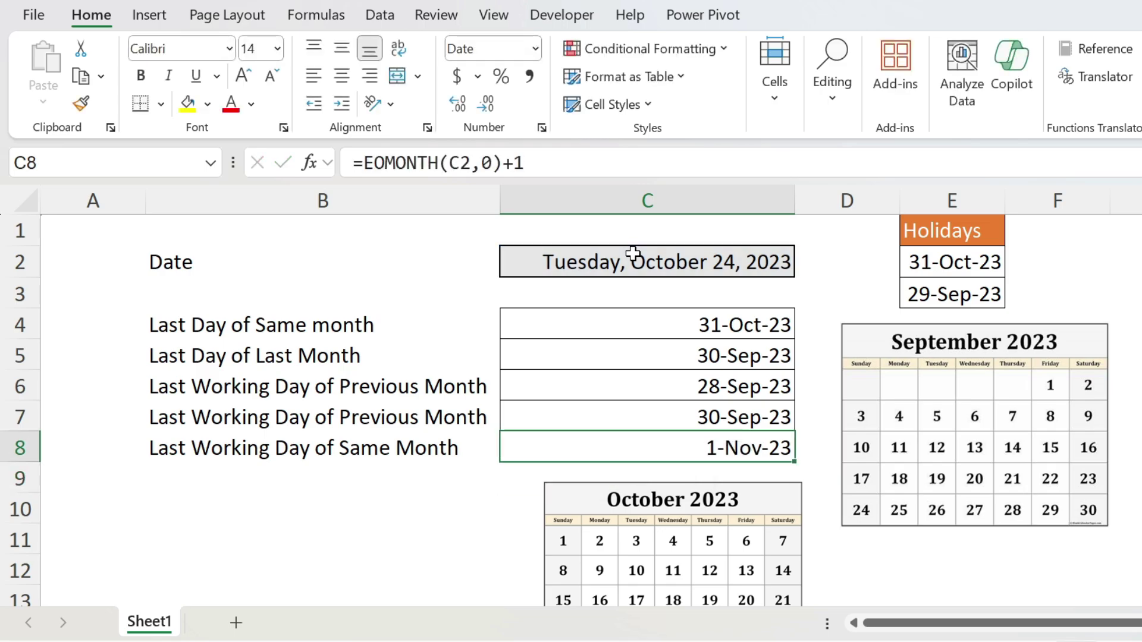
- Wrap C8 as =WORKDAY(EOMONTH(C2,0)+1,-1,E2:E3), returning 30-Oct-23
left_click(365, 162)
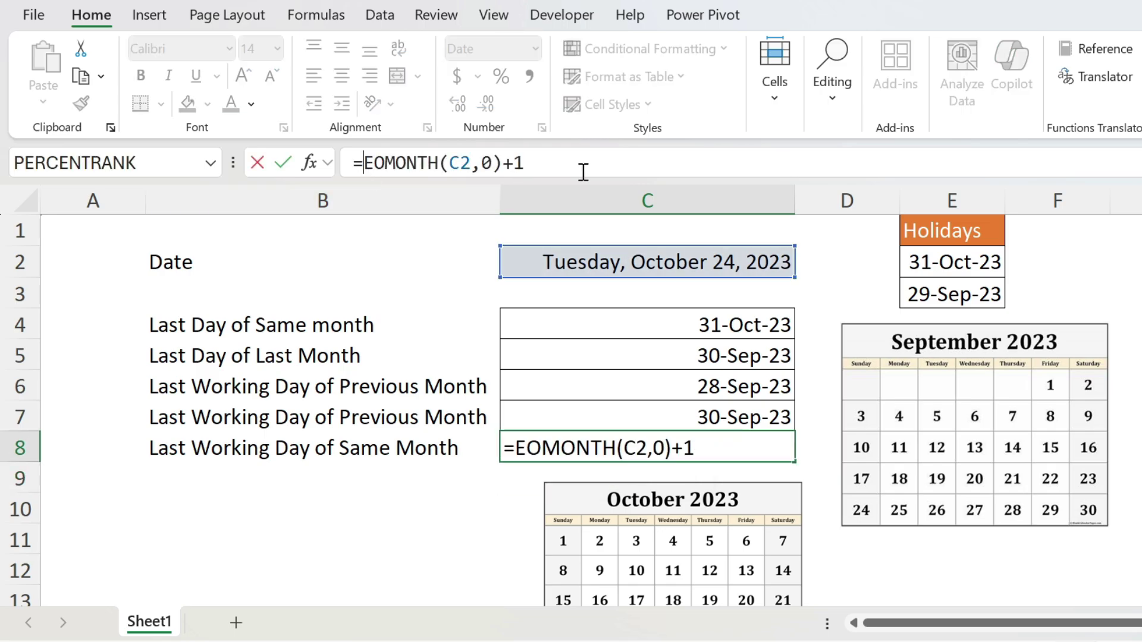
type("workday(")
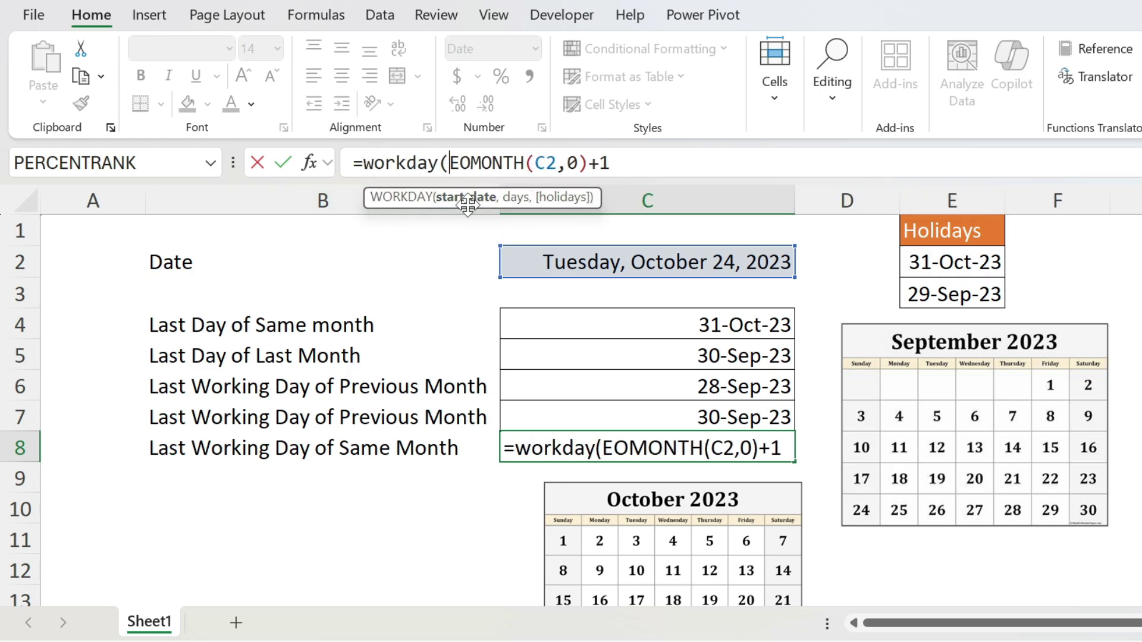
type(",-1,")
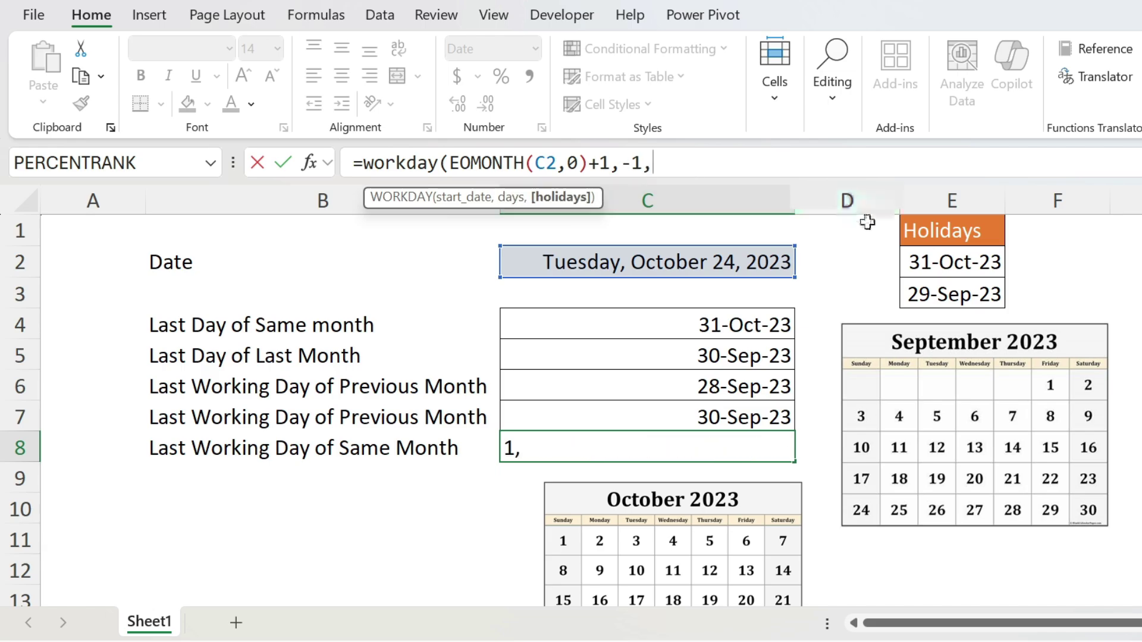
left_click(945, 276)
left_click_drag(946, 276, 949, 288)
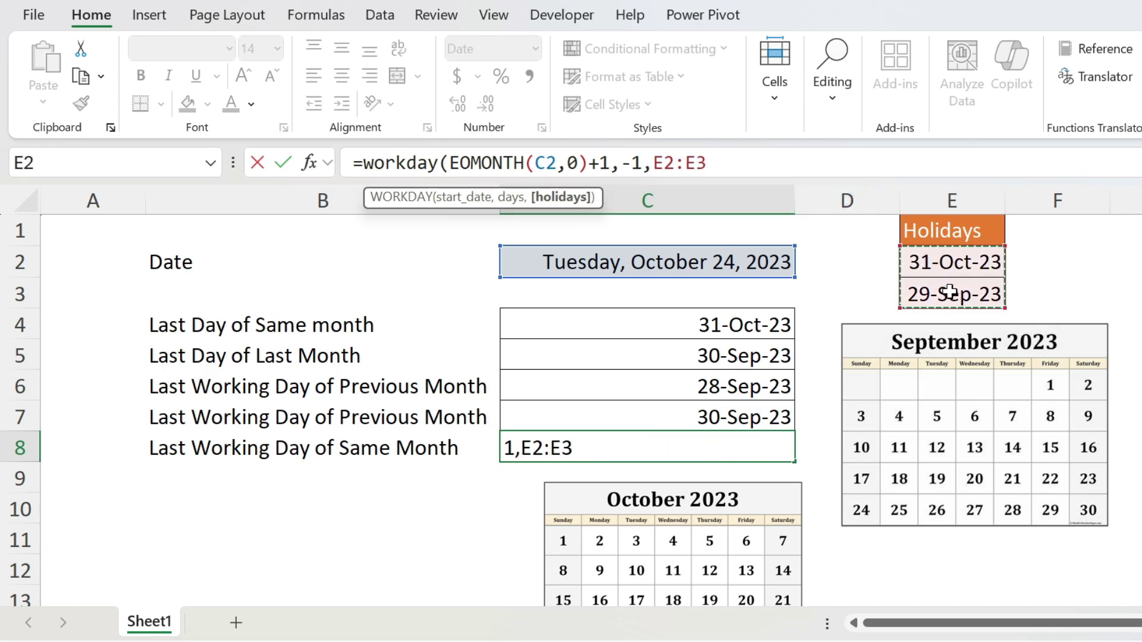
type(")")
key("Return")
key("Up")
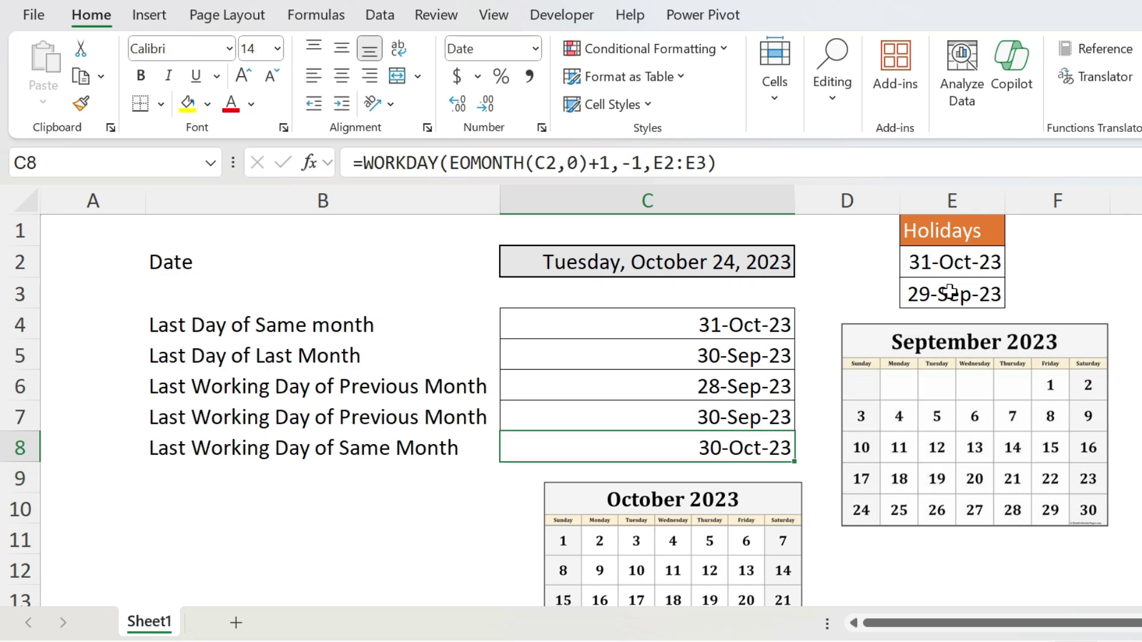
scroll(723, 307, "down", 1)
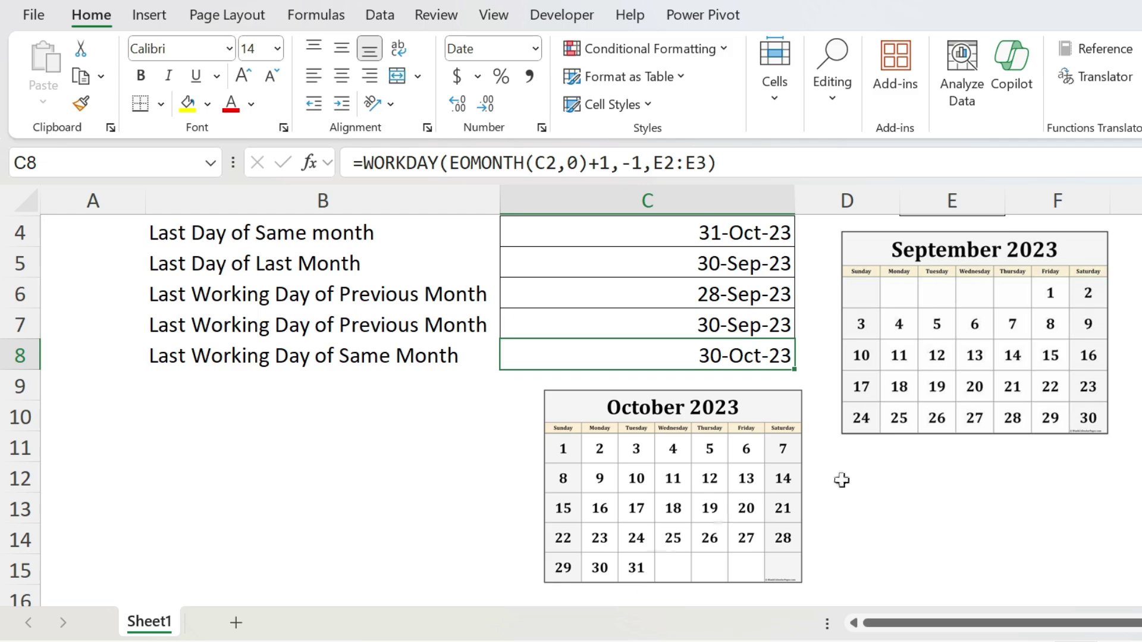
scroll(839, 478, "up", 1)
scroll(747, 446, "down", 2)
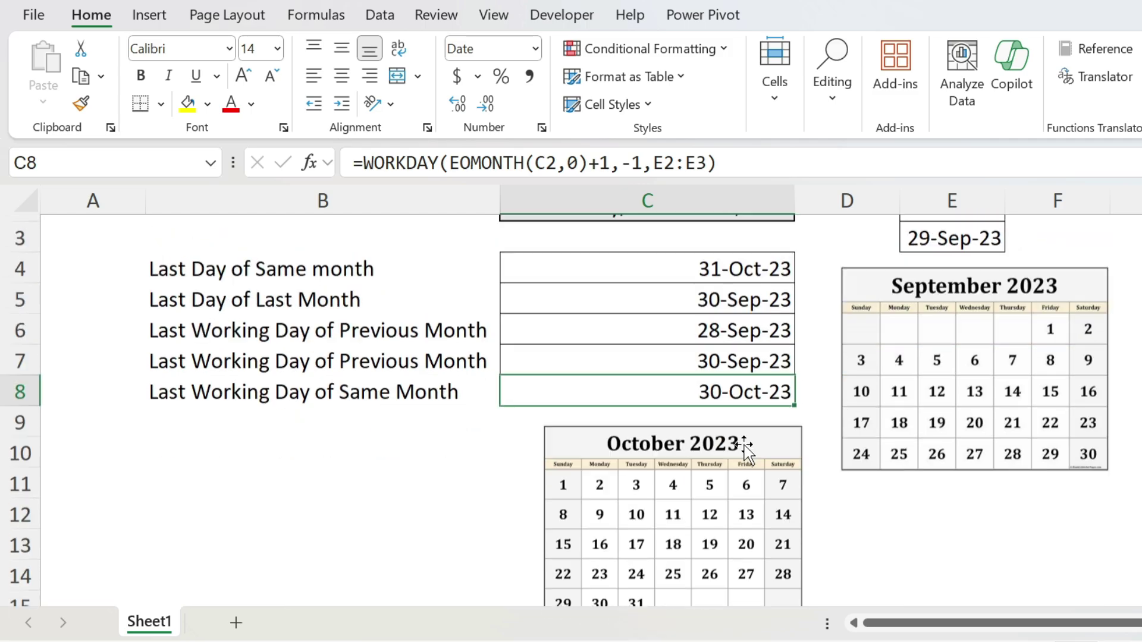
scroll(697, 394, "up", 2)
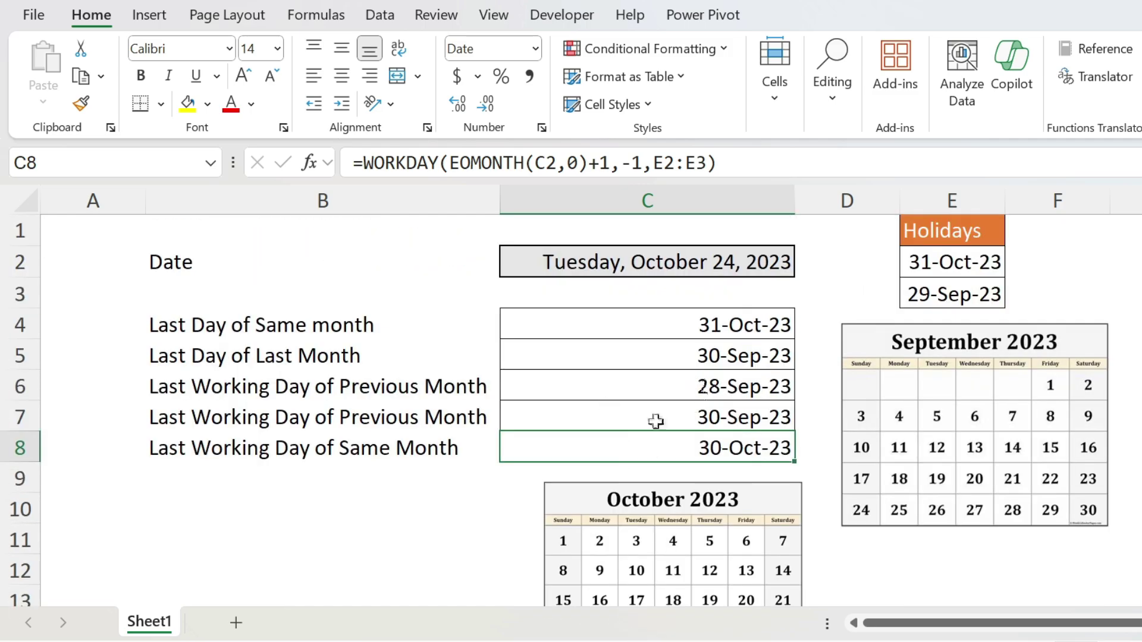